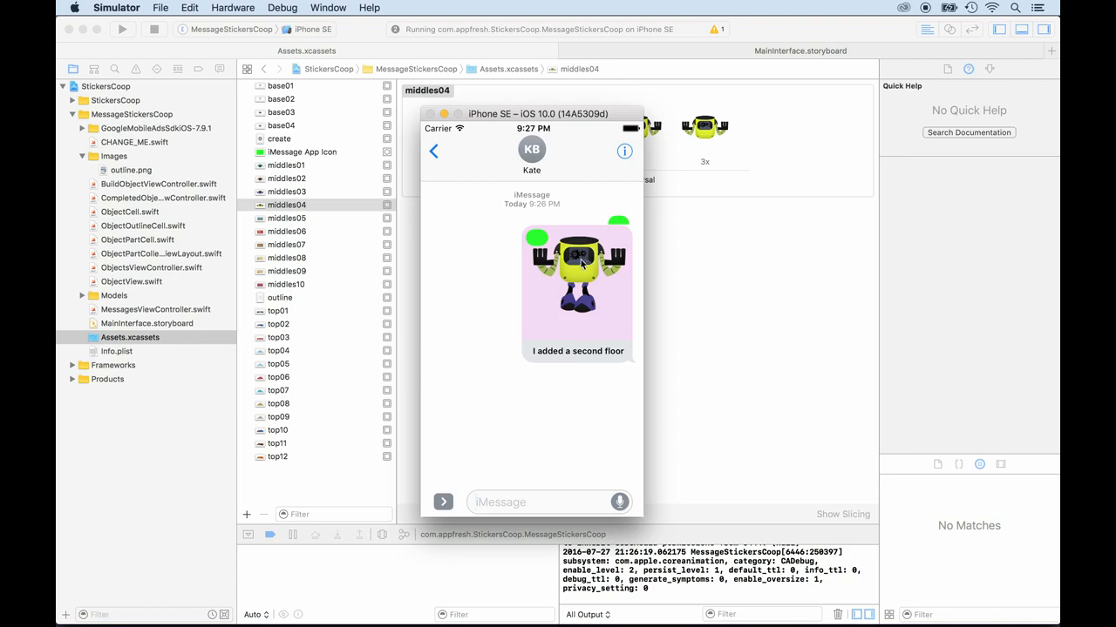
# Look through the top01 to top12 image sets in the Xcode asset catalog, ending on top01
pyautogui.click(263, 316)
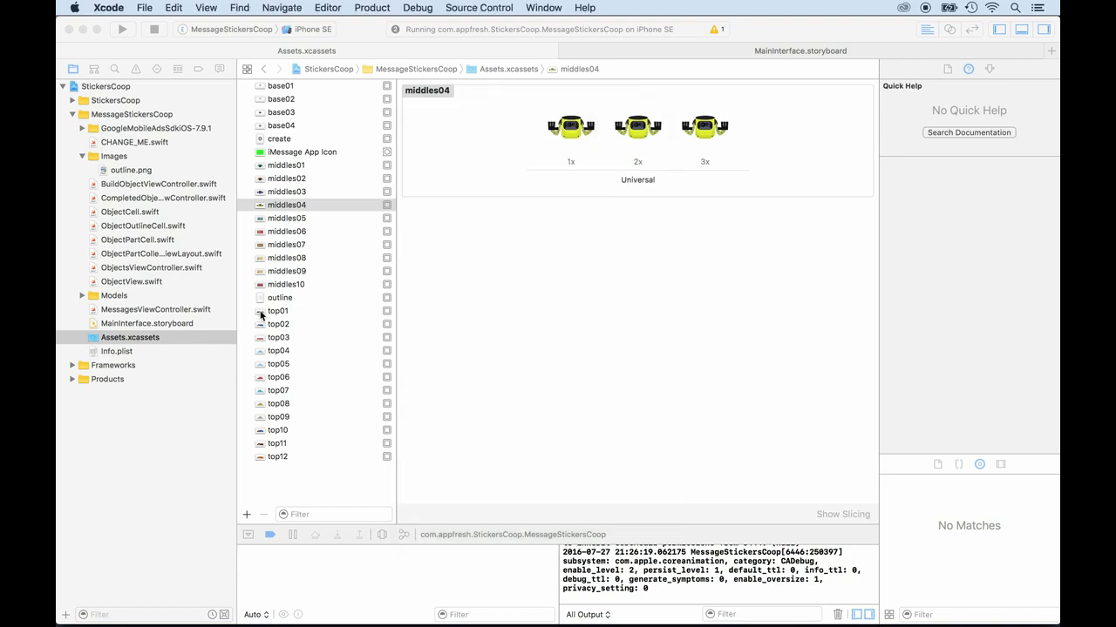
pyautogui.click(271, 314)
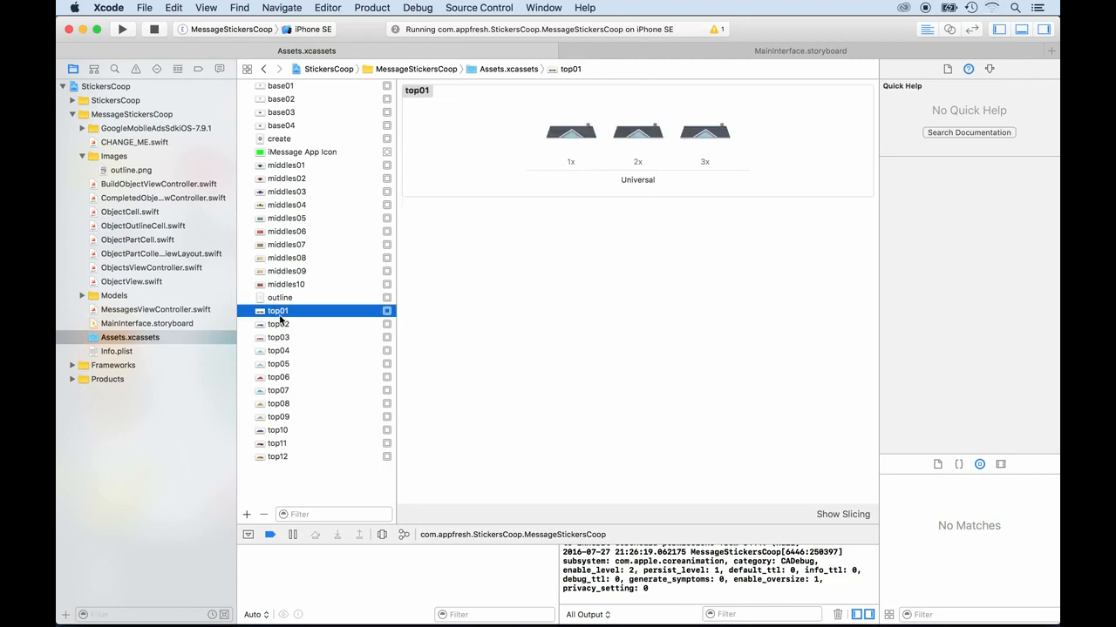
pyautogui.click(275, 458)
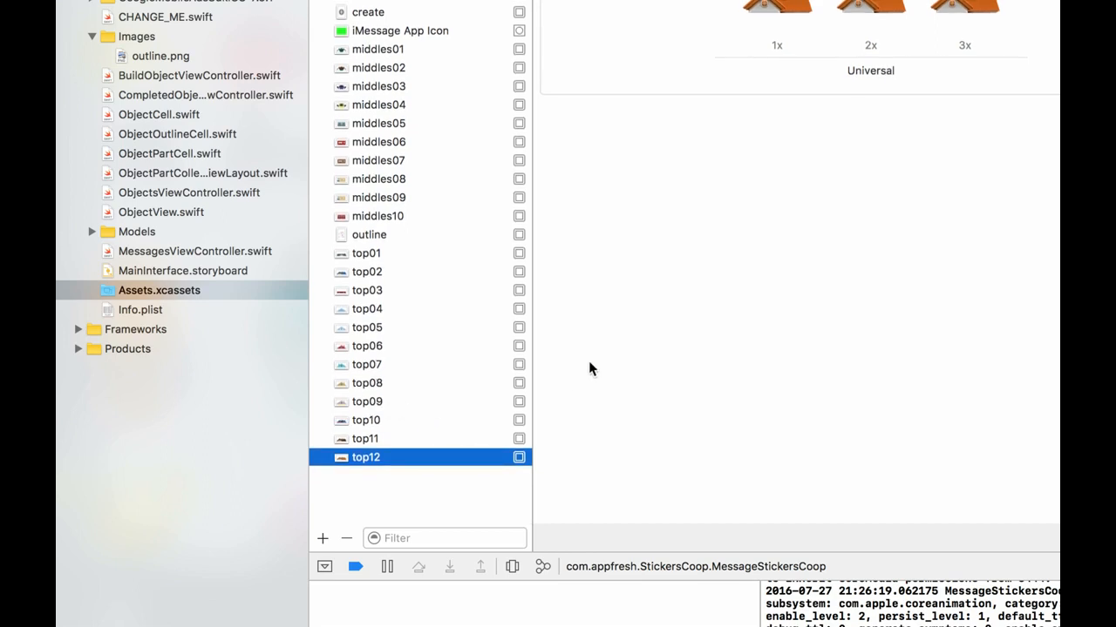
pyautogui.click(359, 401)
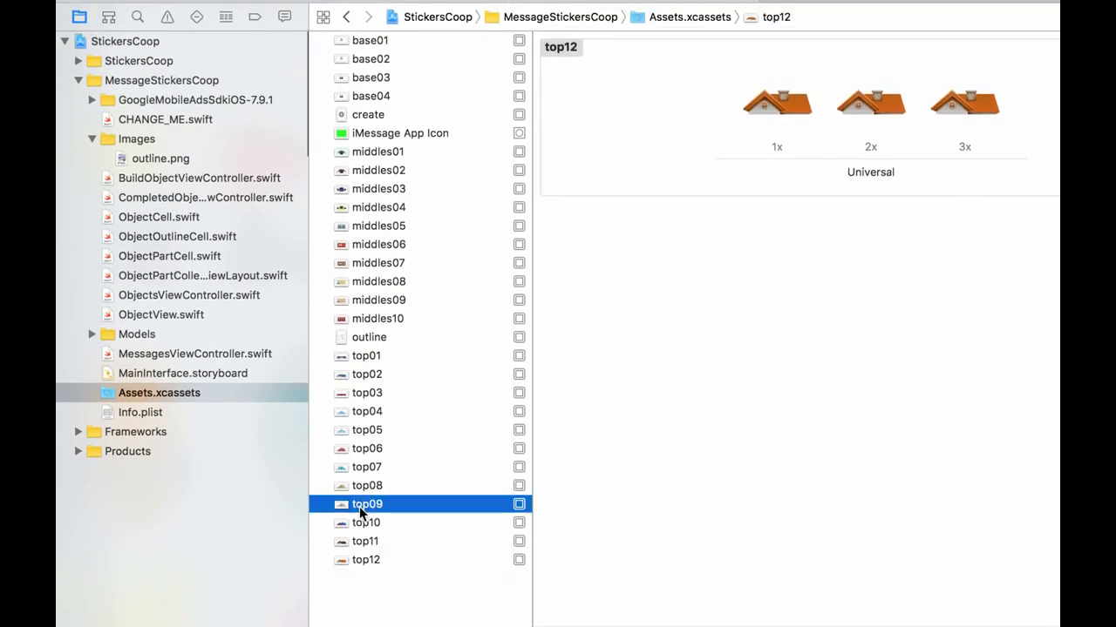
pyautogui.click(366, 355)
pyautogui.click(367, 375)
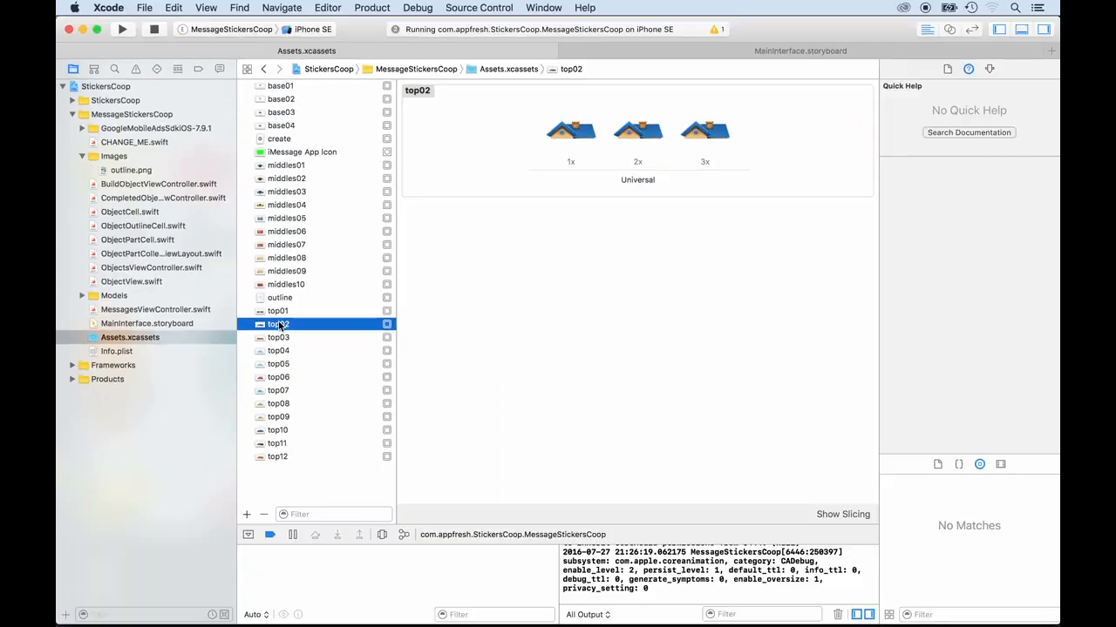
pyautogui.click(278, 312)
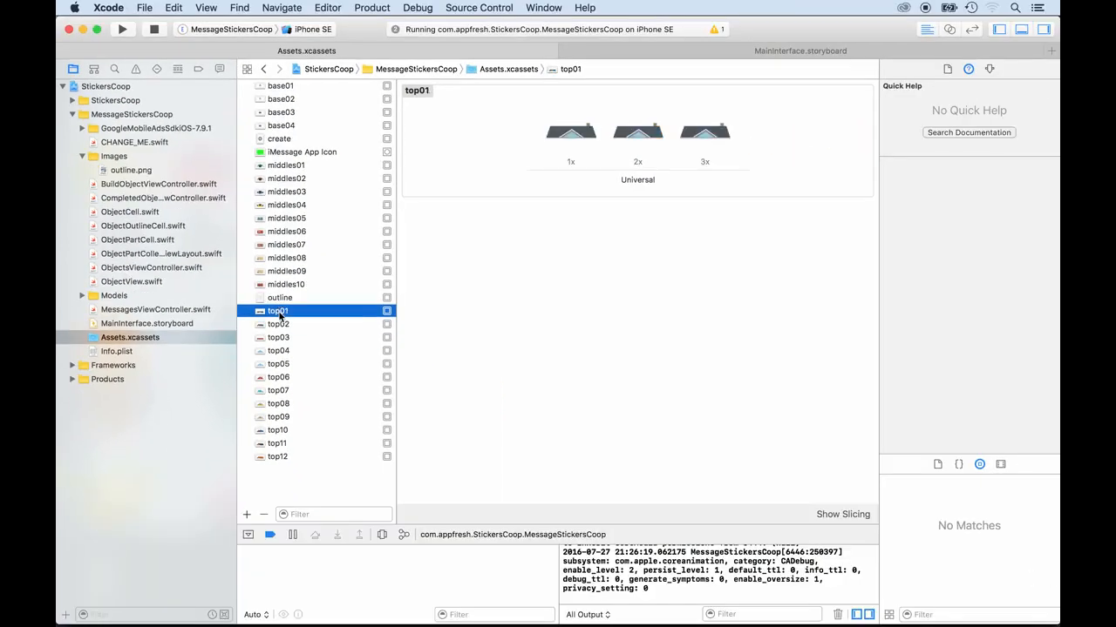
pyautogui.rightClick(279, 314)
pyautogui.click(314, 279)
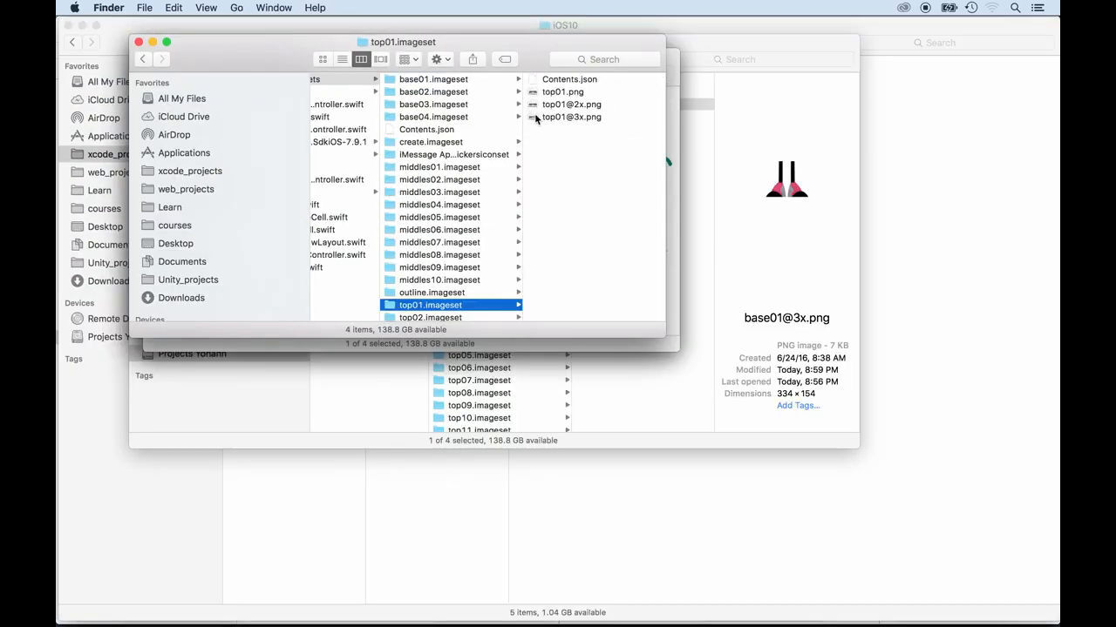
pyautogui.click(536, 117)
pyautogui.rightClick(478, 119)
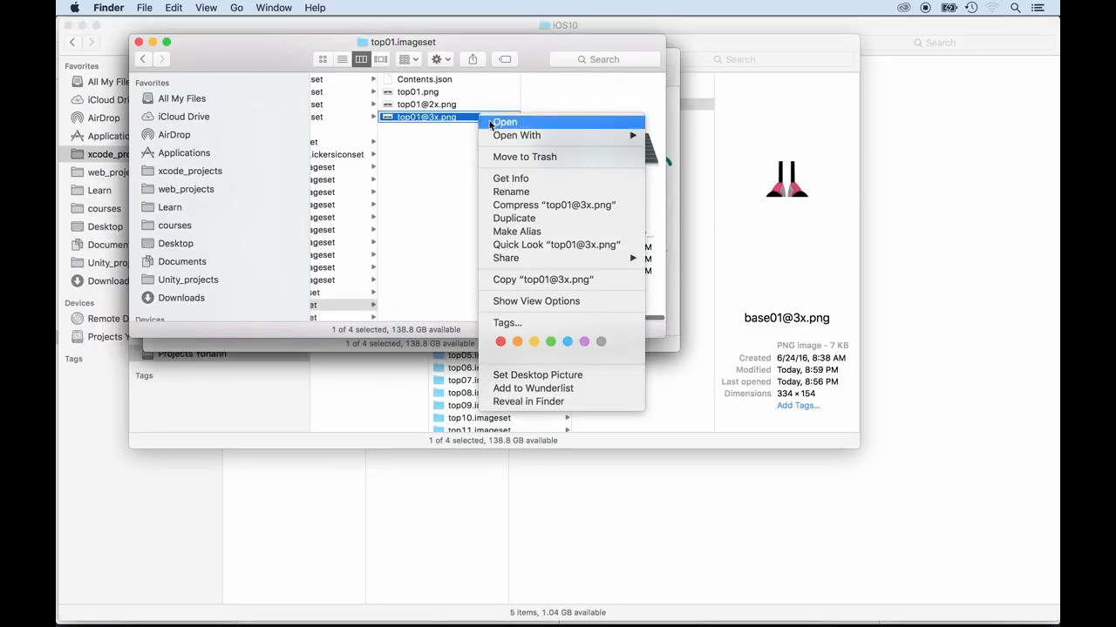
pyautogui.moveTo(615, 136)
pyautogui.click(674, 173)
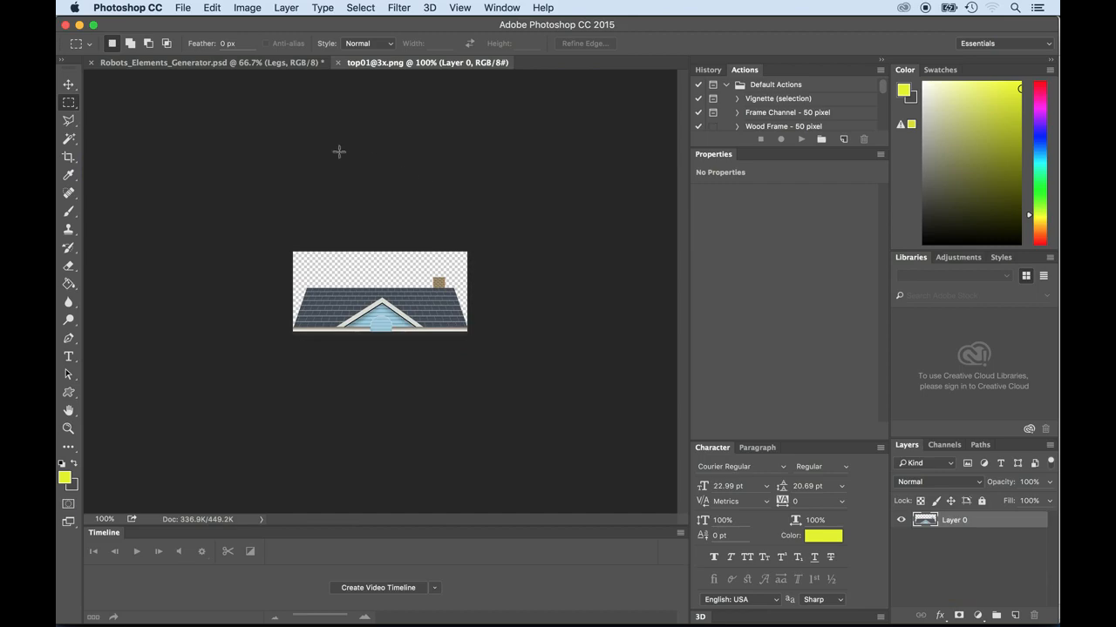
pyautogui.click(225, 68)
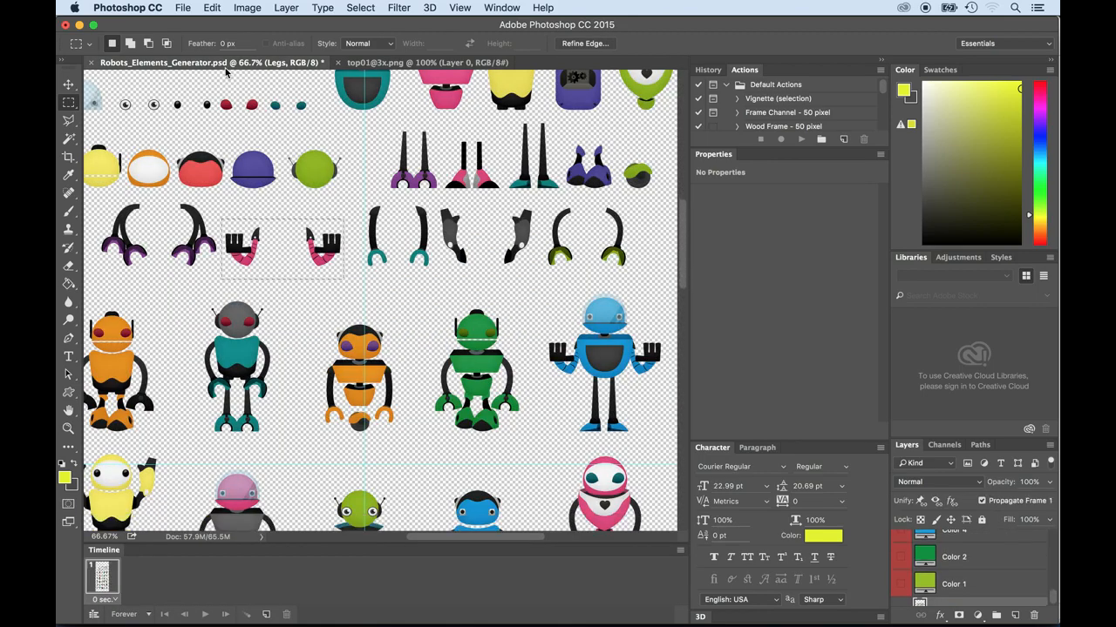
pyautogui.click(358, 64)
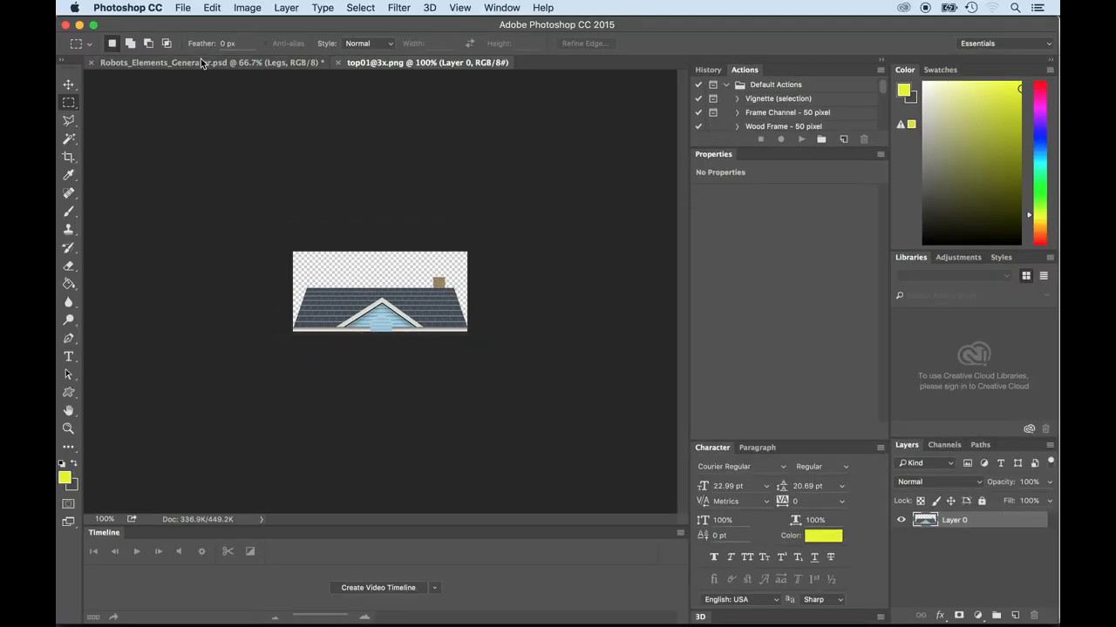
pyautogui.click(160, 7)
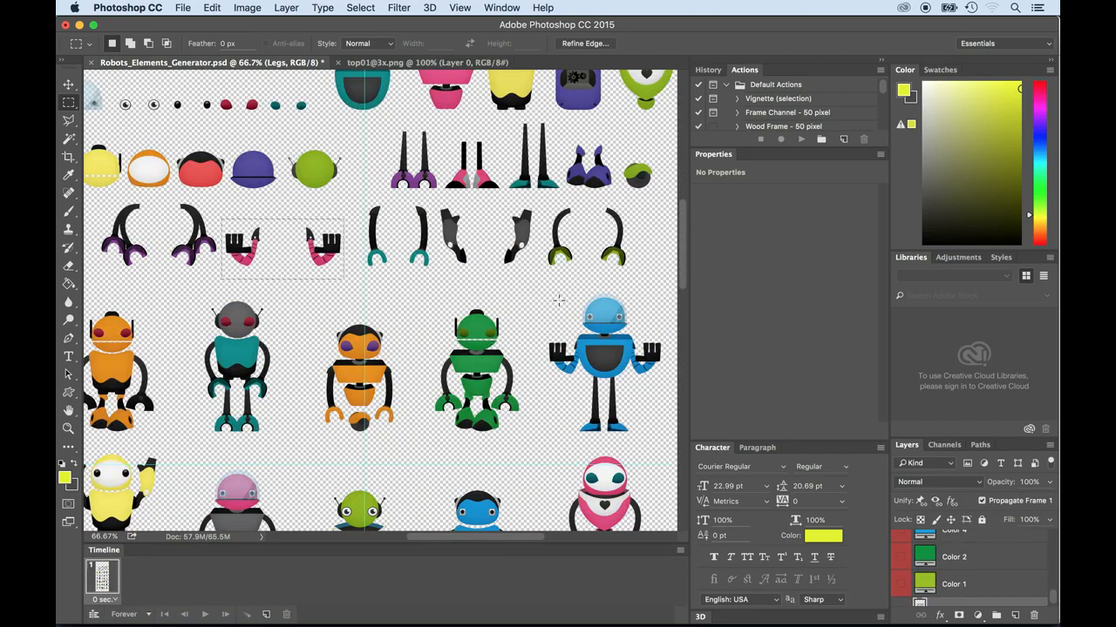
pyautogui.hscroll(-3, 330, 334)
pyautogui.scroll(-1, 330, 334)
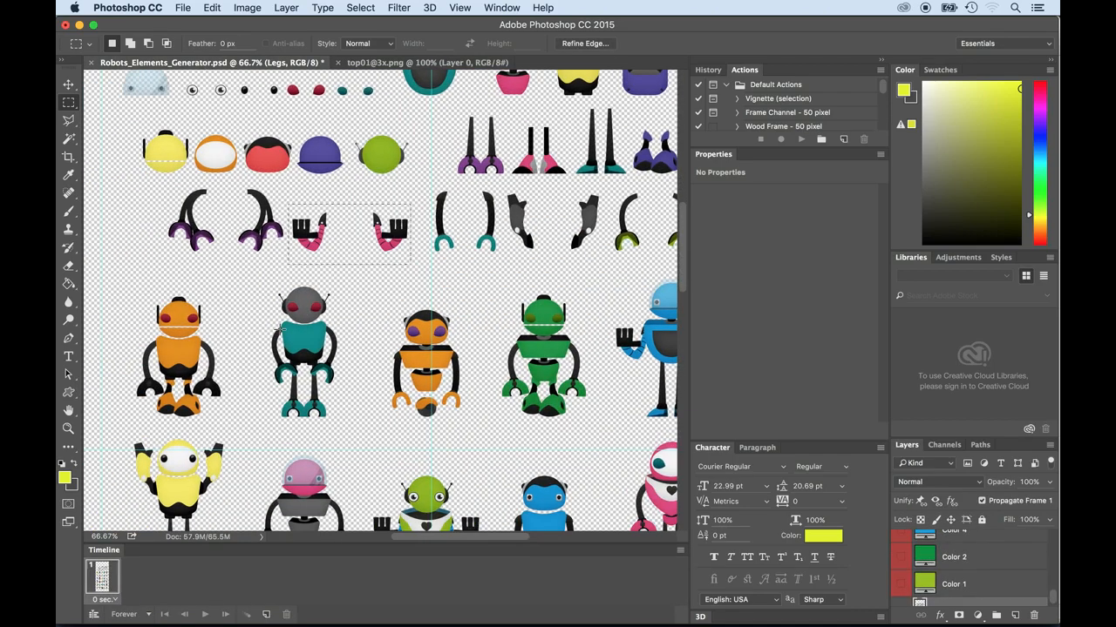
pyautogui.scroll(-1, 251, 330)
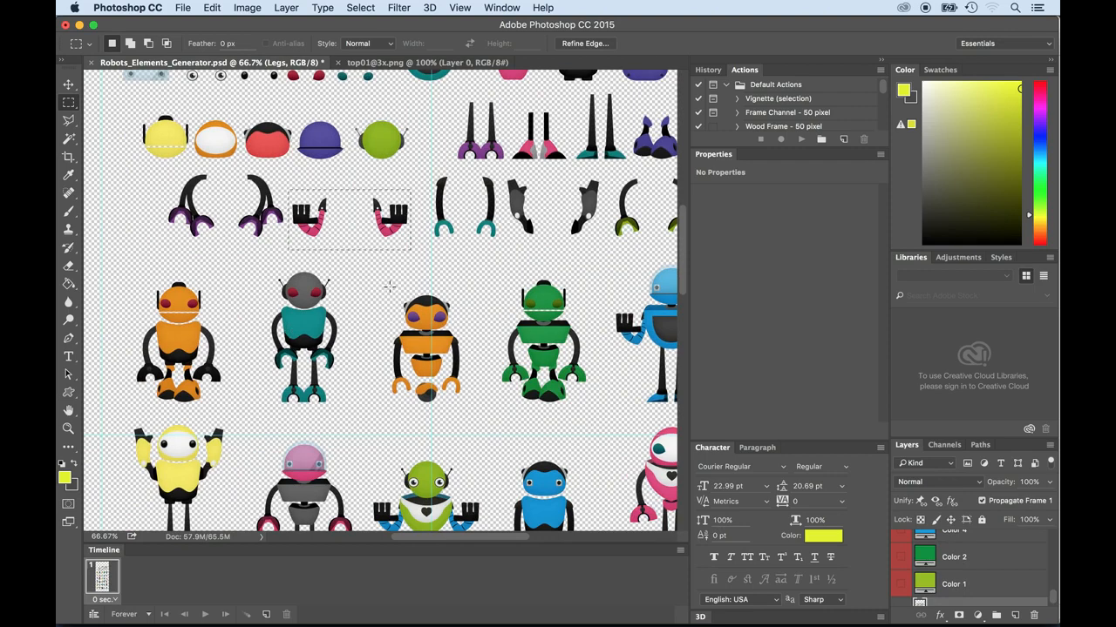
pyautogui.moveTo(388, 288); pyautogui.dragTo(457, 335)
pyautogui.click(376, 64)
pyautogui.press('super+v')
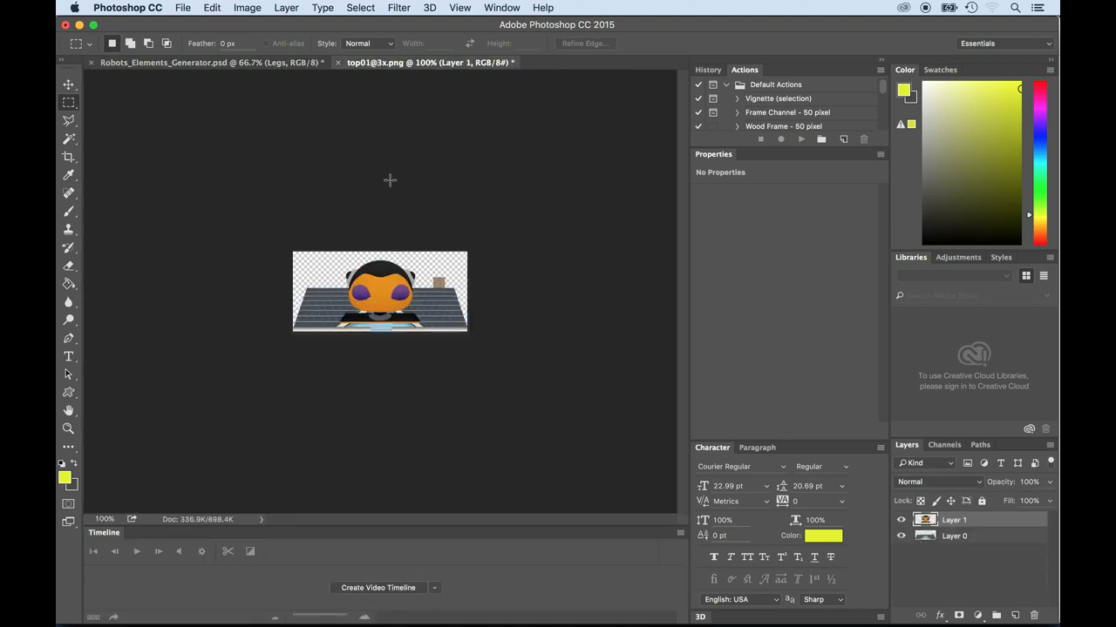
# Nudge the pasted robot head straight down until its neck meets the canvas's bottom edge
pyautogui.press('v')
pyautogui.press('Down')
pyautogui.press('Down')
pyautogui.press('Down')
pyautogui.press('Down')
pyautogui.press('Down')
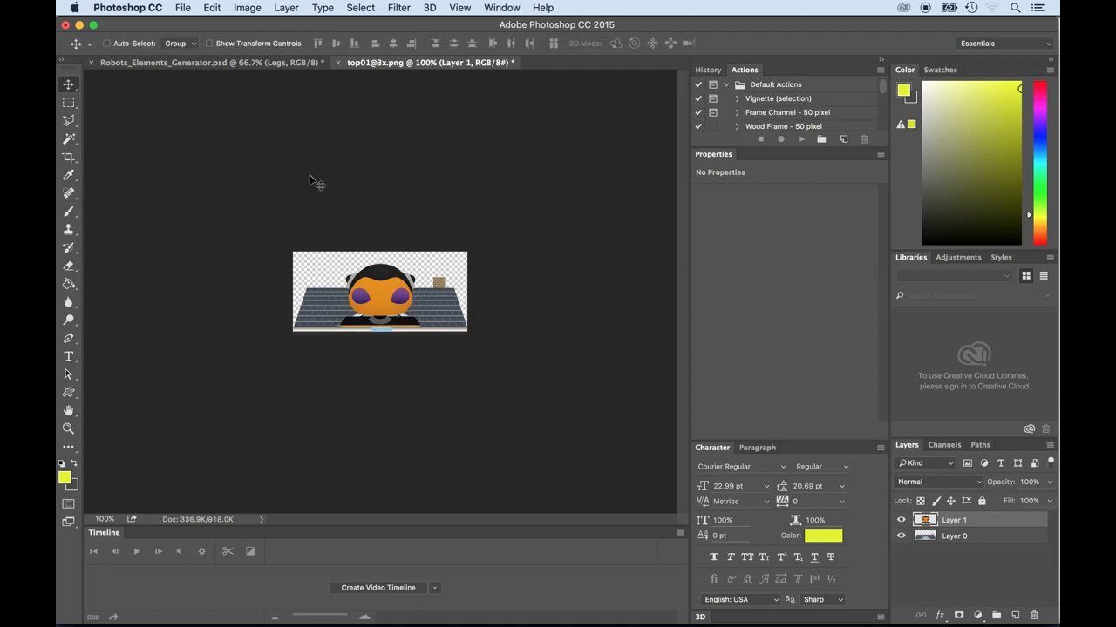
pyautogui.press('Down')
pyautogui.press('Down')
pyautogui.press('Down')
pyautogui.press('Down')
pyautogui.press('Down')
pyautogui.press('Down')
pyautogui.press('Down')
pyautogui.press('Down')
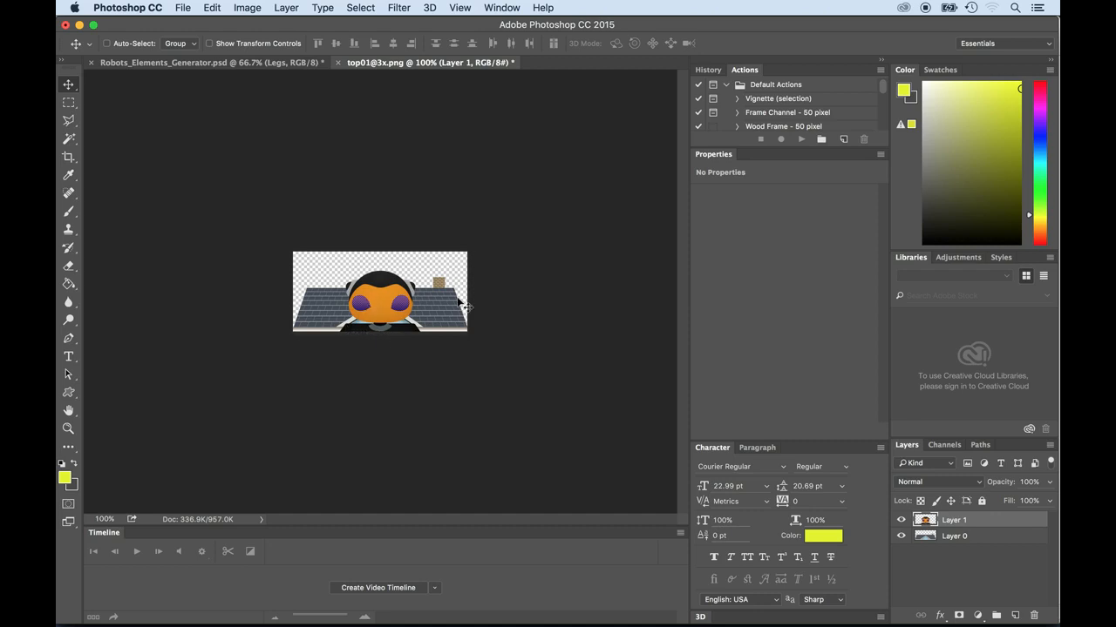
# Hide the roof layer, Layer 0, and delete the leftover black shoulder pieces on both sides of the robot's neck
pyautogui.click(901, 536)
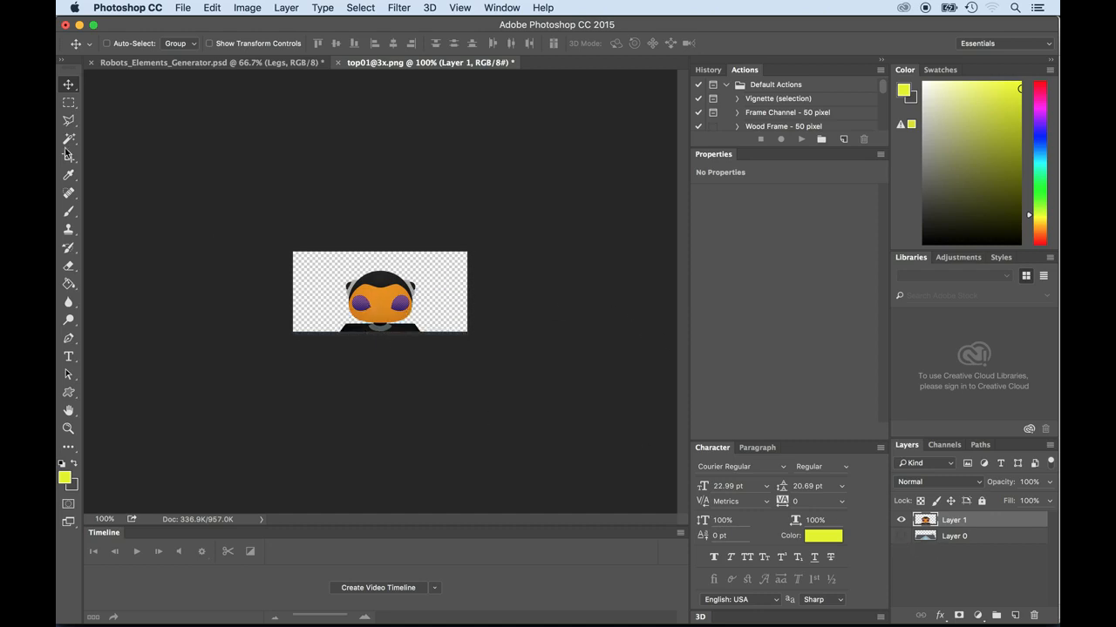
pyautogui.click(69, 103)
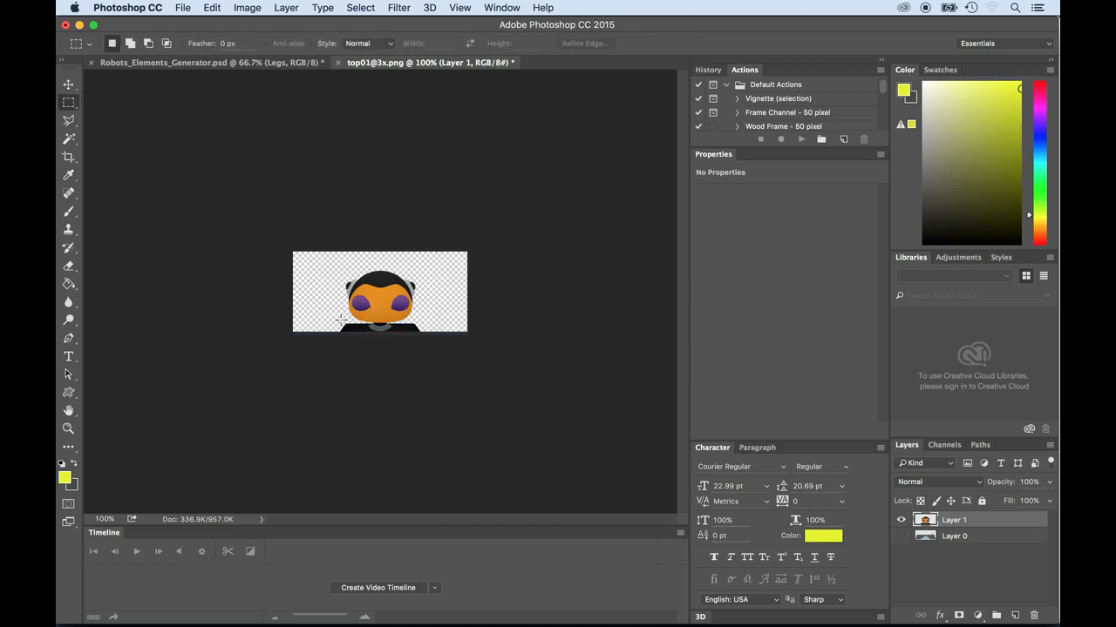
pyautogui.moveTo(337, 322); pyautogui.dragTo(356, 346)
pyautogui.click(68, 139)
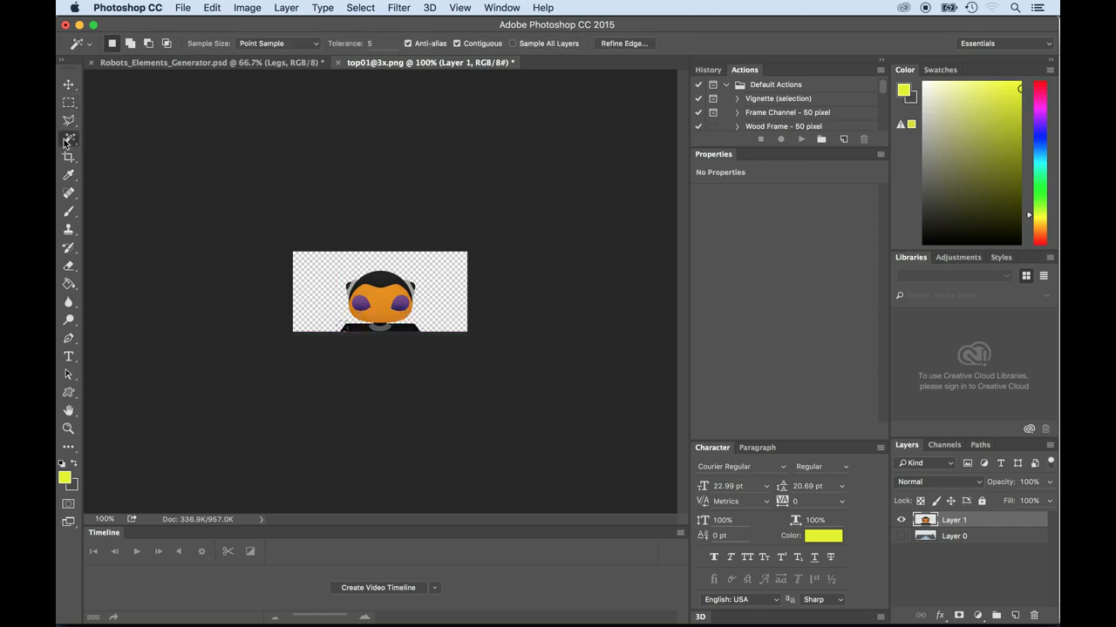
pyautogui.click(359, 332)
pyautogui.click(359, 328)
pyautogui.click(347, 340)
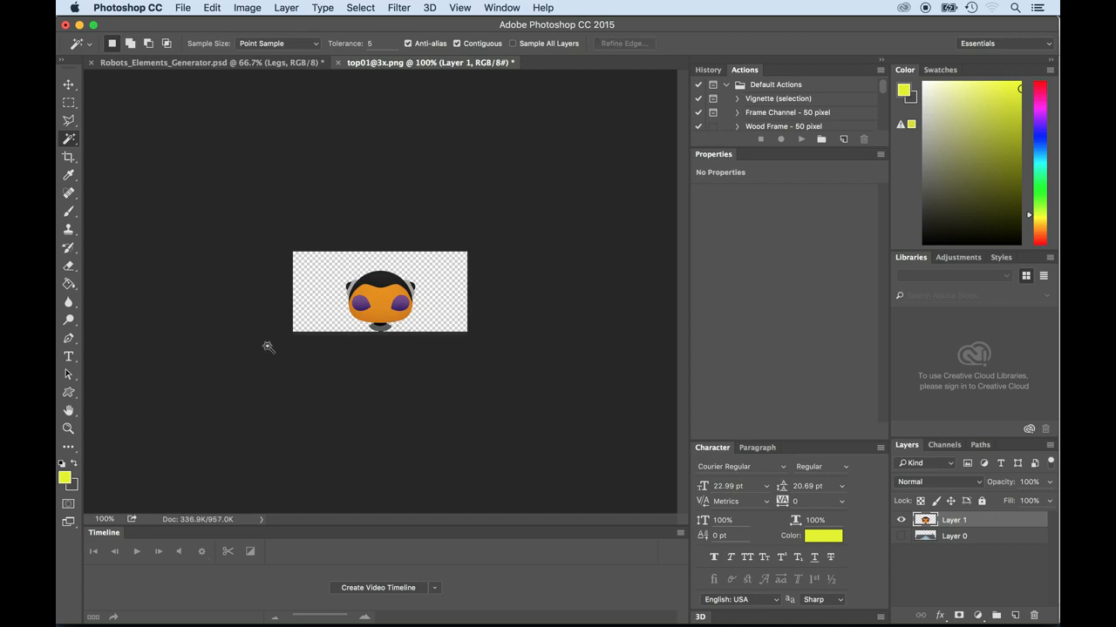
pyautogui.click(410, 330)
pyautogui.click(360, 358)
pyautogui.click(410, 331)
pyautogui.click(395, 365)
pyautogui.press('super+alt+shift+s')
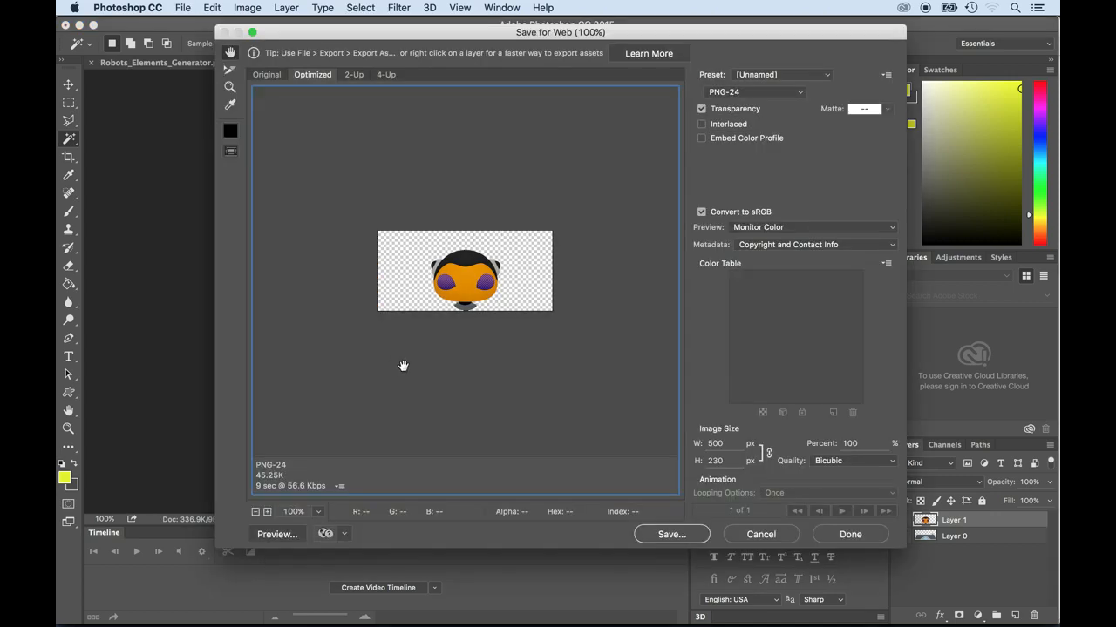
pyautogui.click(686, 535)
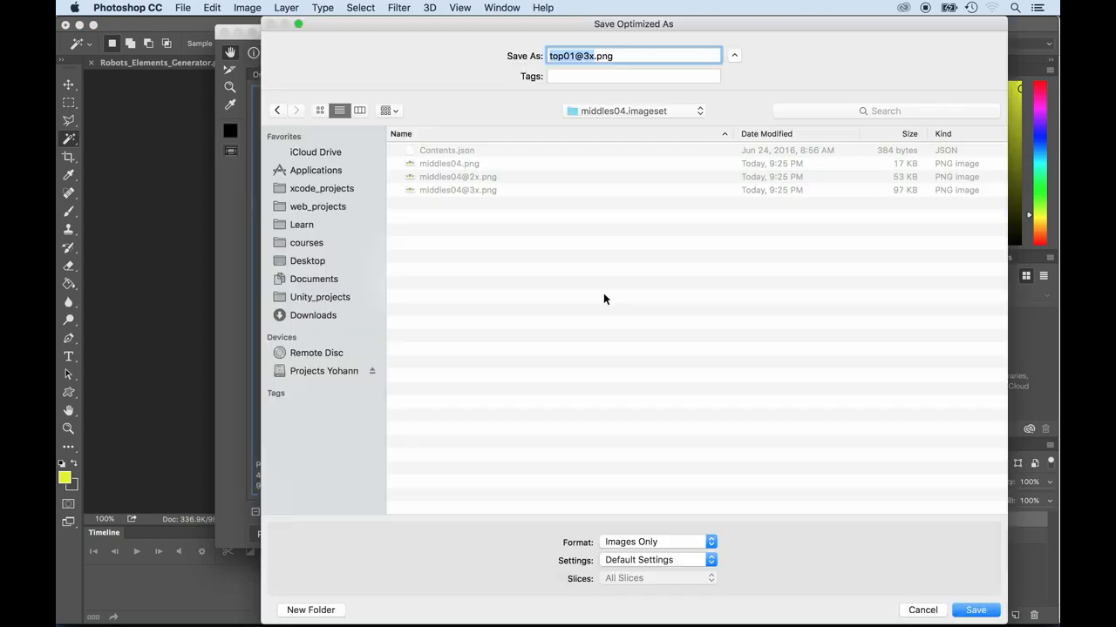
pyautogui.click(578, 112)
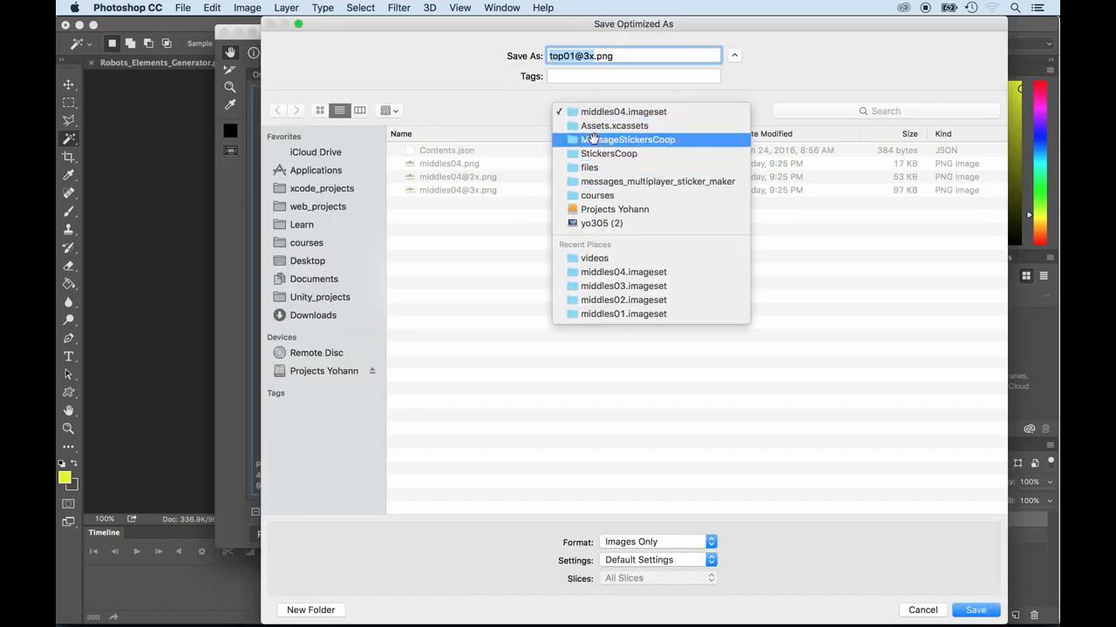
pyautogui.click(593, 127)
pyautogui.scroll(-2, 497, 311)
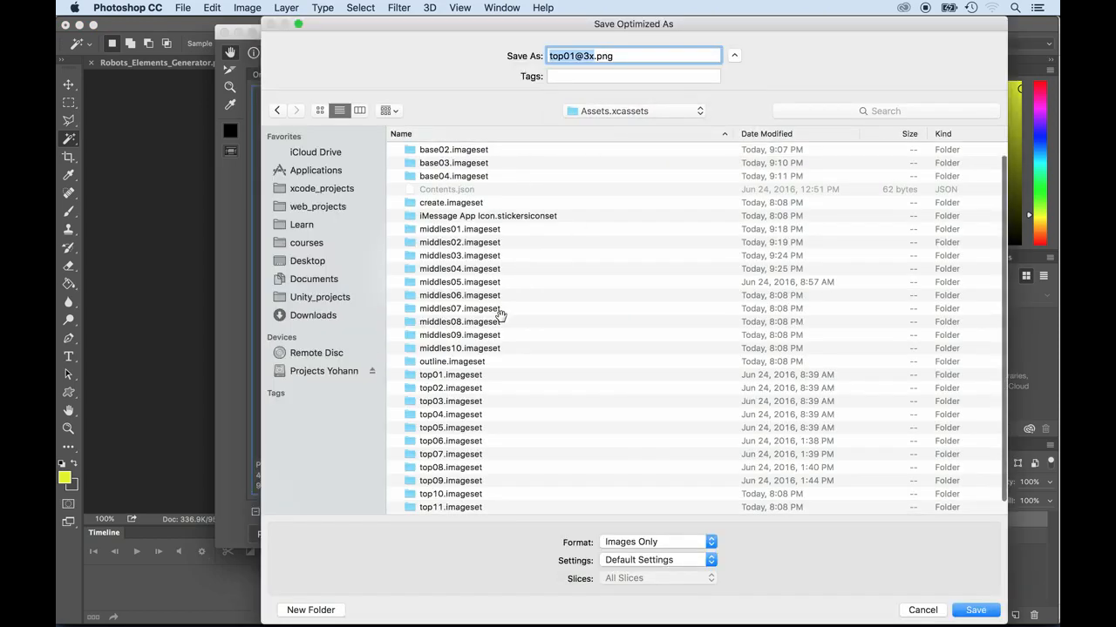
pyautogui.doubleClick(453, 363)
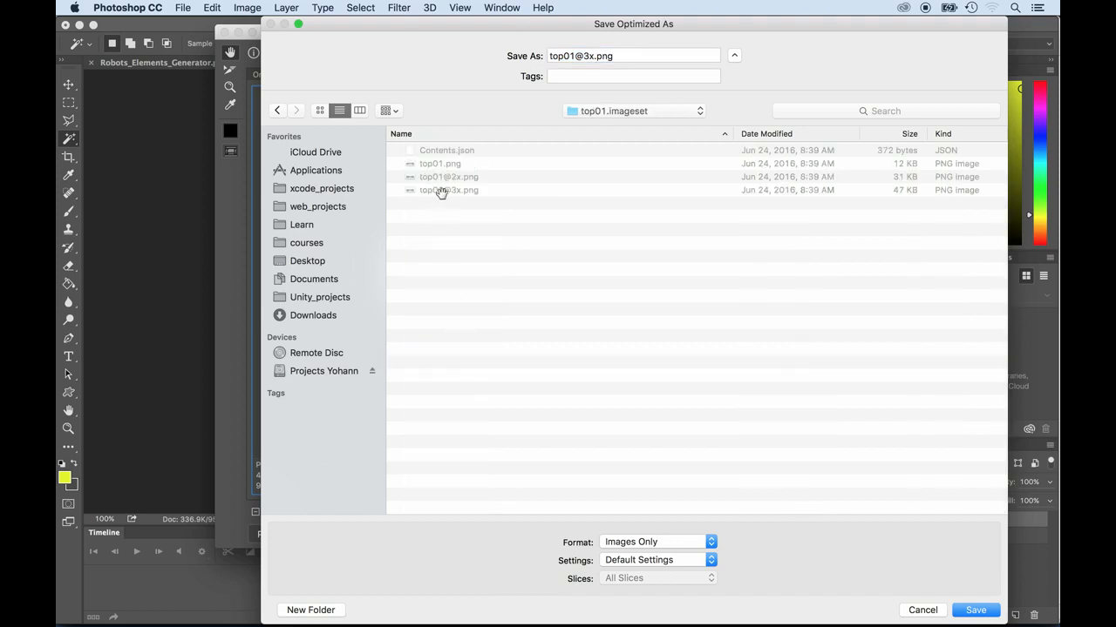
pyautogui.click(977, 609)
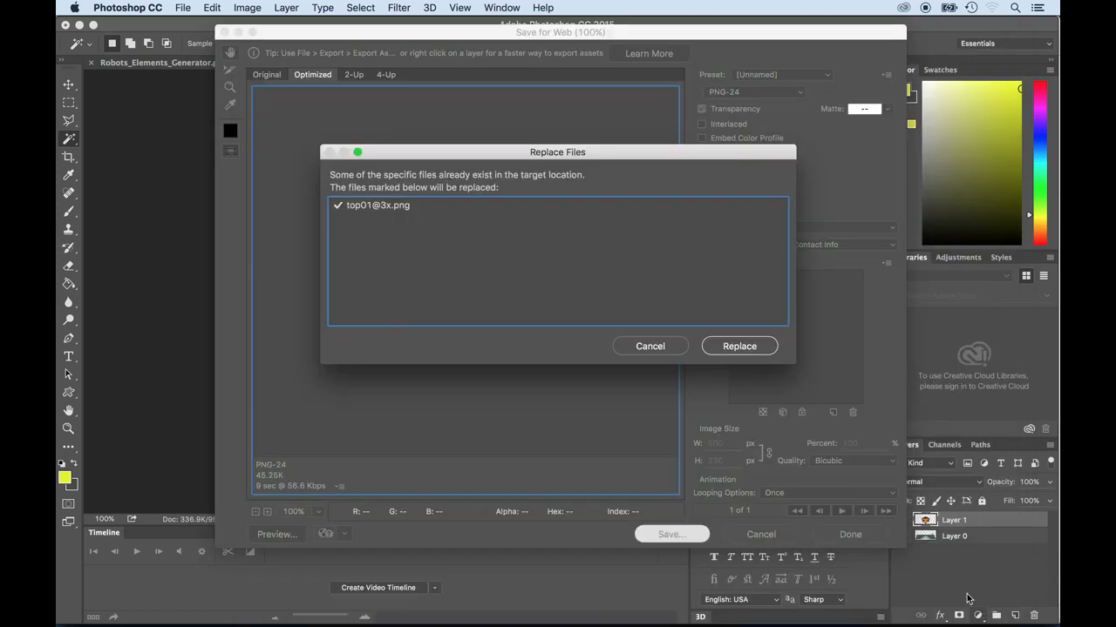
pyautogui.click(719, 346)
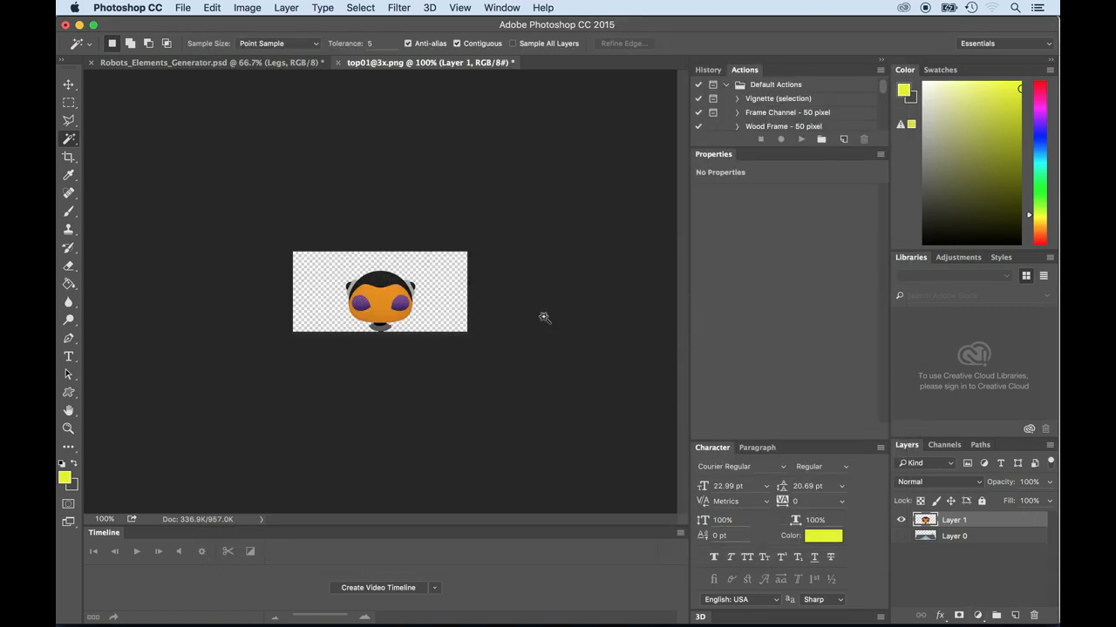
pyautogui.press('super+alt+shift+s')
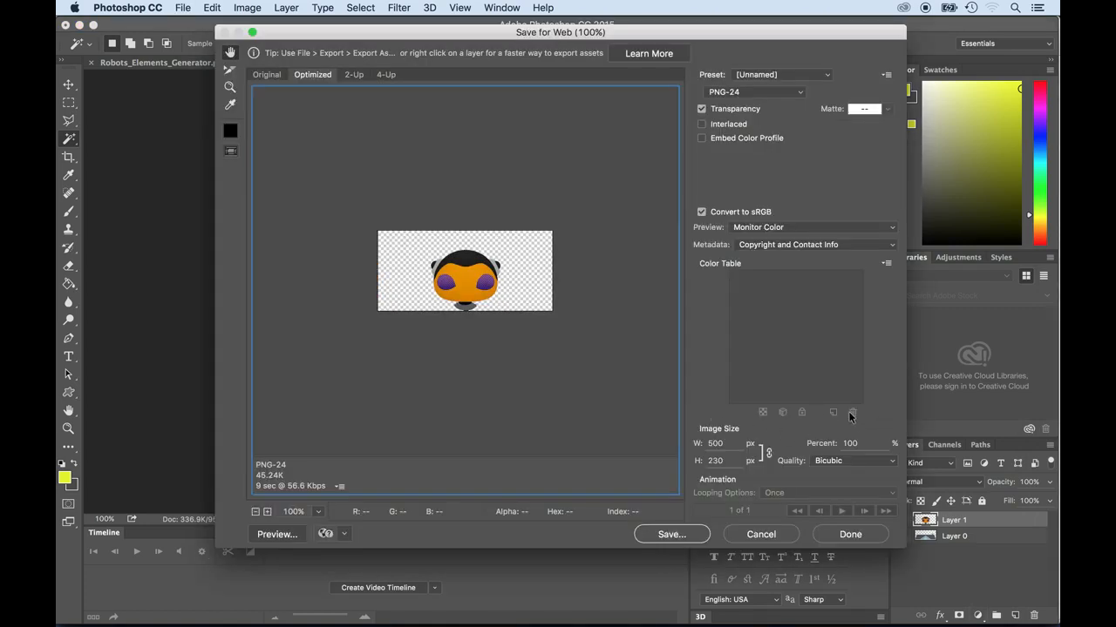
pyautogui.write('67')
pyautogui.press('Tab')
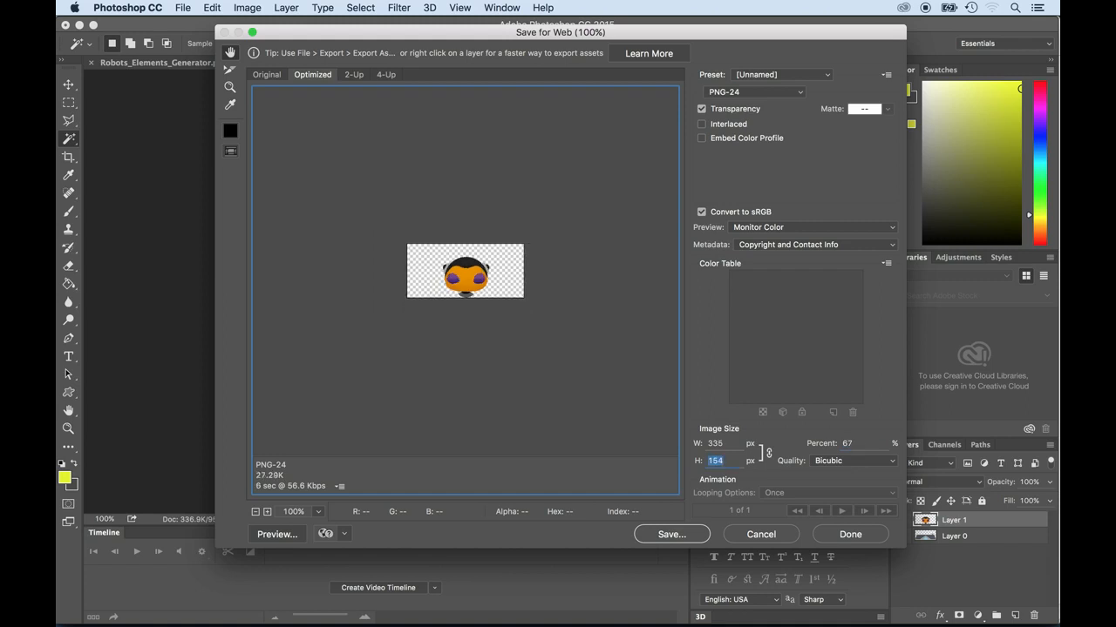
pyautogui.press('Return')
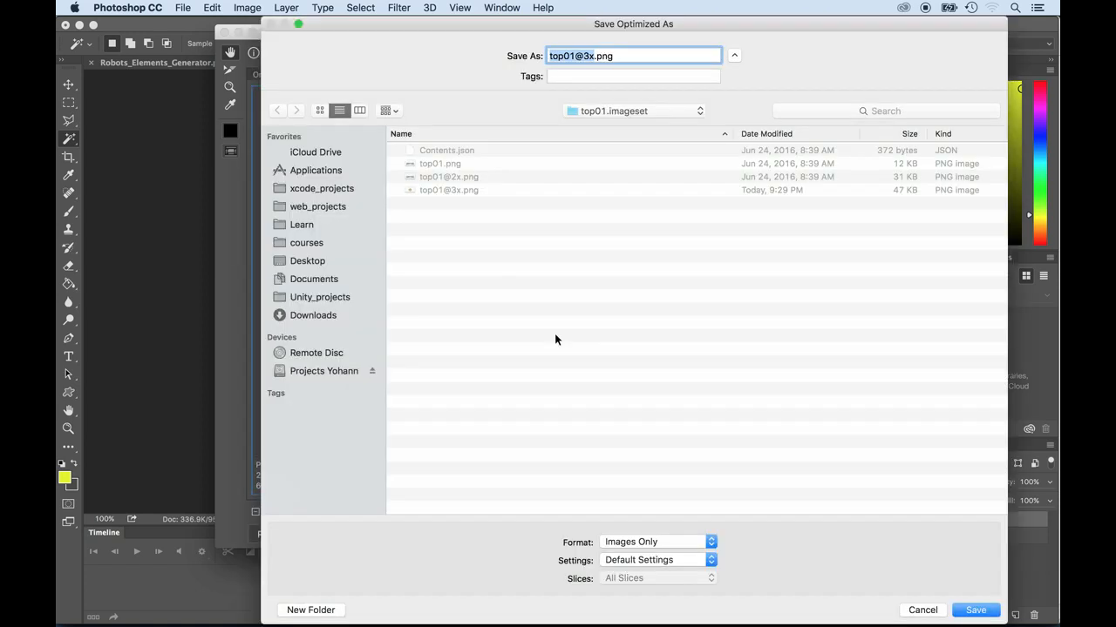
pyautogui.click(428, 178)
pyautogui.press('Return')
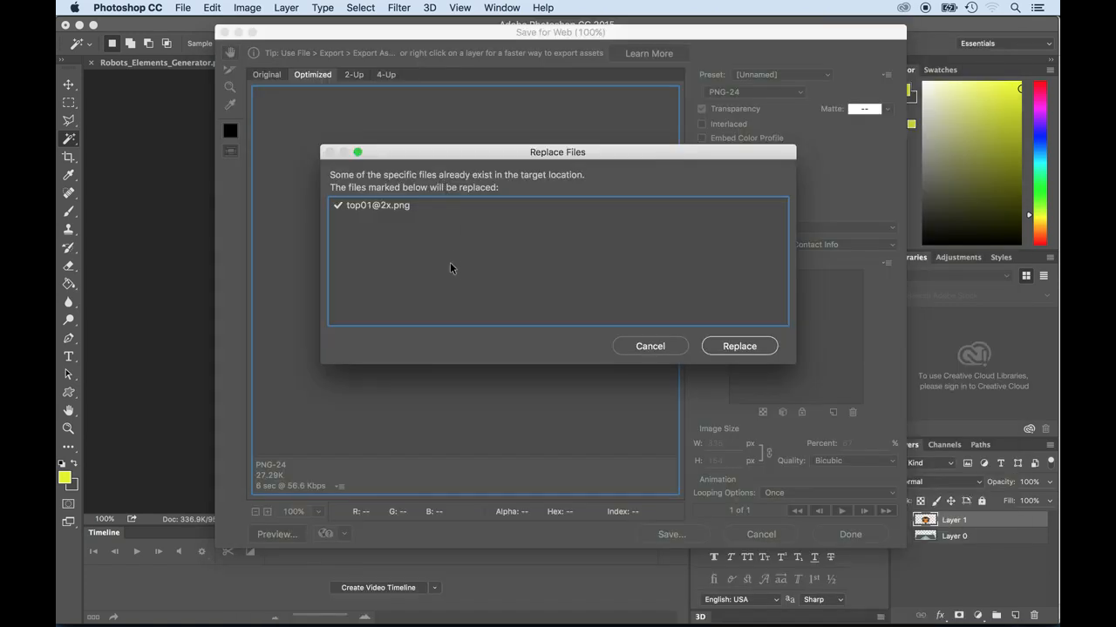
pyautogui.click(716, 347)
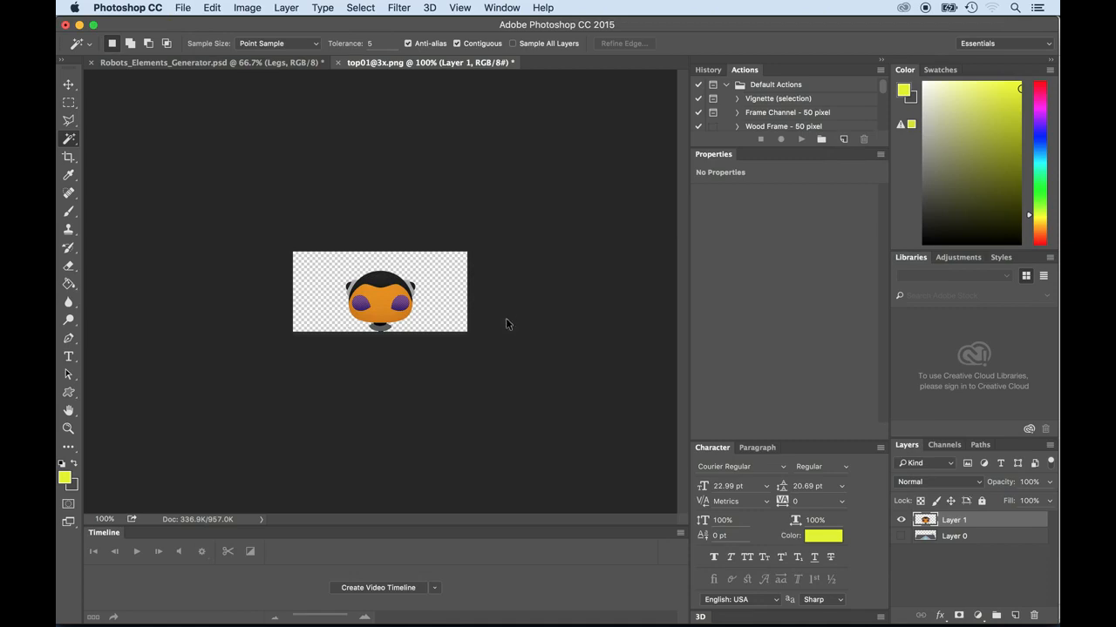
# Export the orange robot head for web as a PNG-24 at 33 percent, replacing top01.png in top01.imageset
pyautogui.press('super+alt+shift+s')
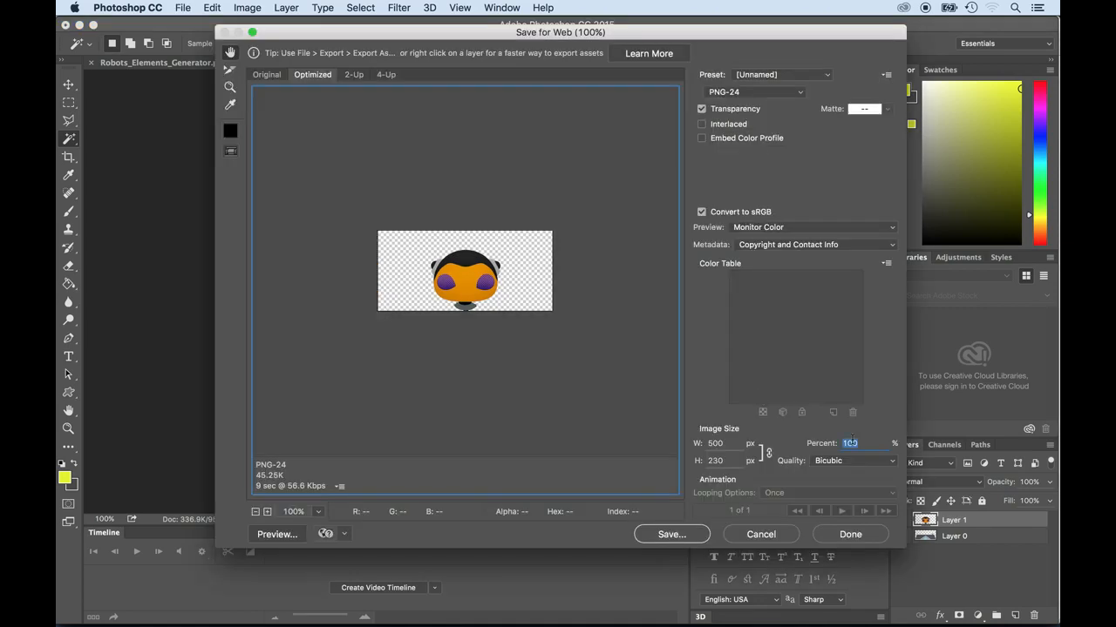
pyautogui.write('33')
pyautogui.press('Return')
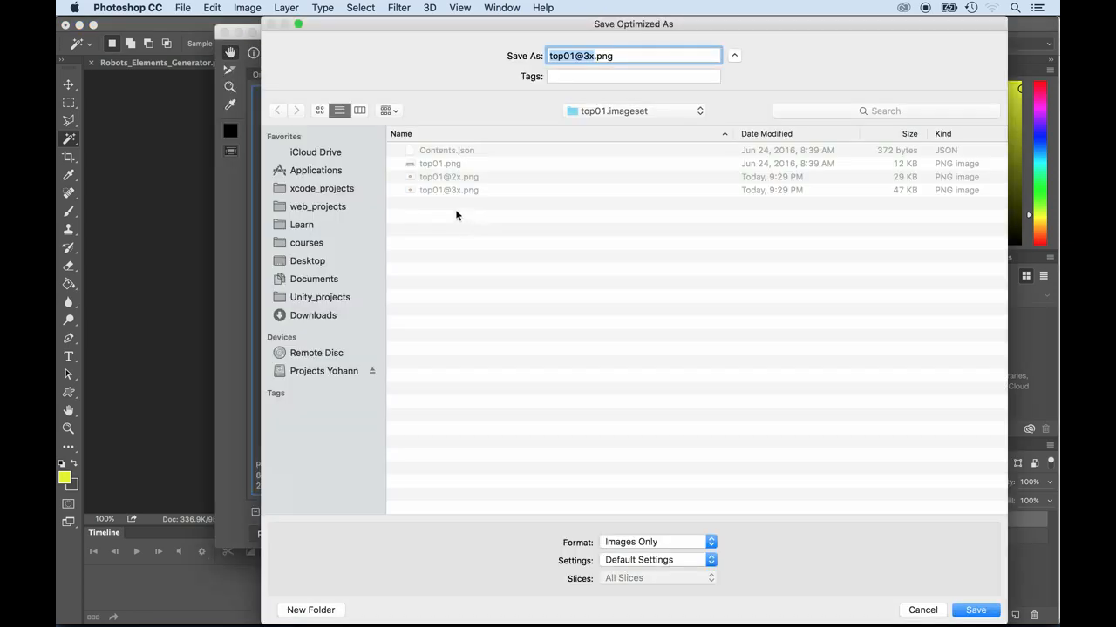
pyautogui.click(431, 165)
pyautogui.press('Return')
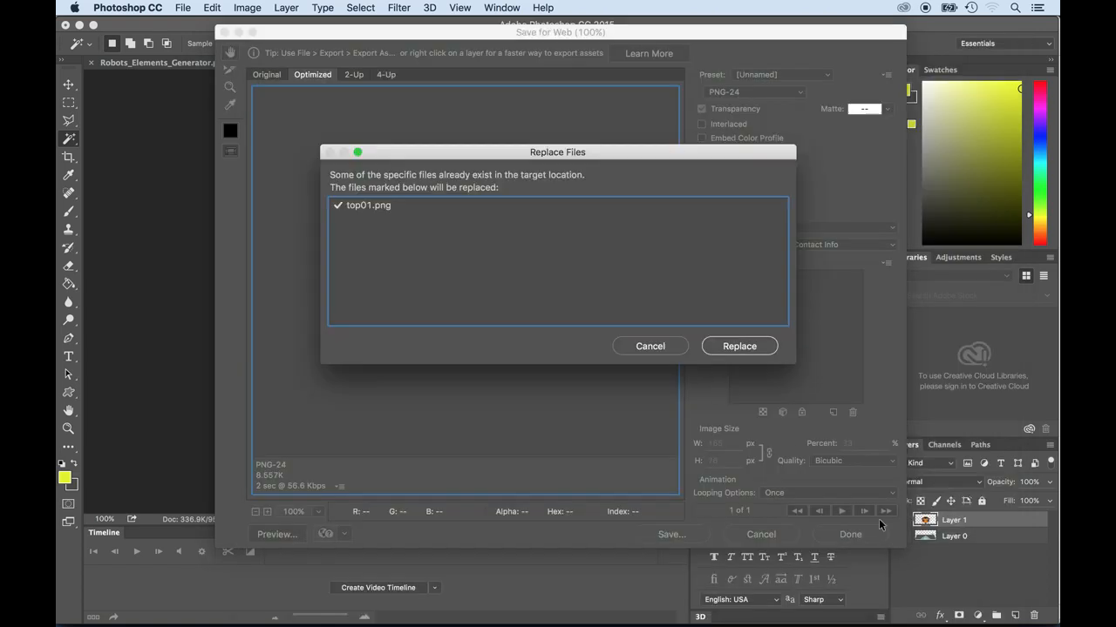
pyautogui.click(739, 346)
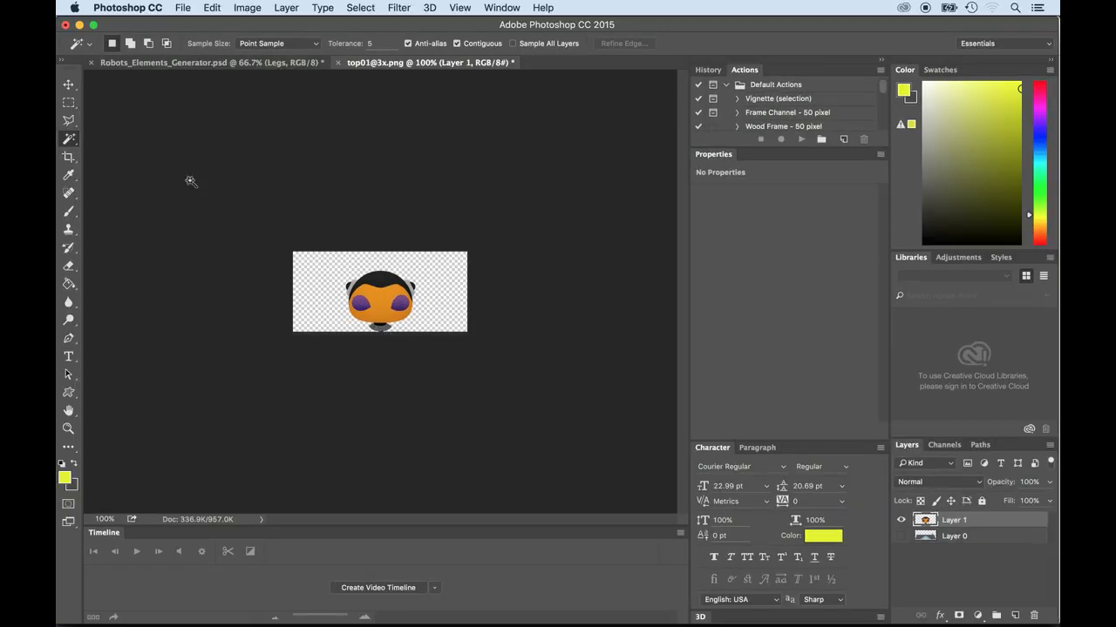
# Recolor the robot's orange face to turquoise with Replace Color, sampling the orange and setting Hue to +133
pyautogui.click(69, 85)
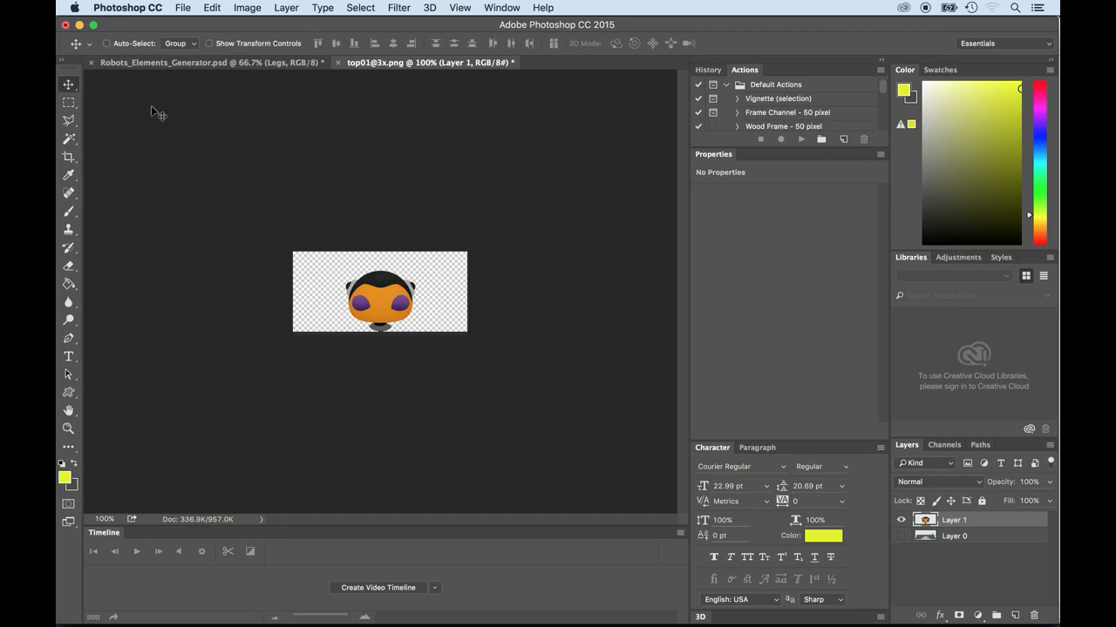
pyautogui.click(253, 8)
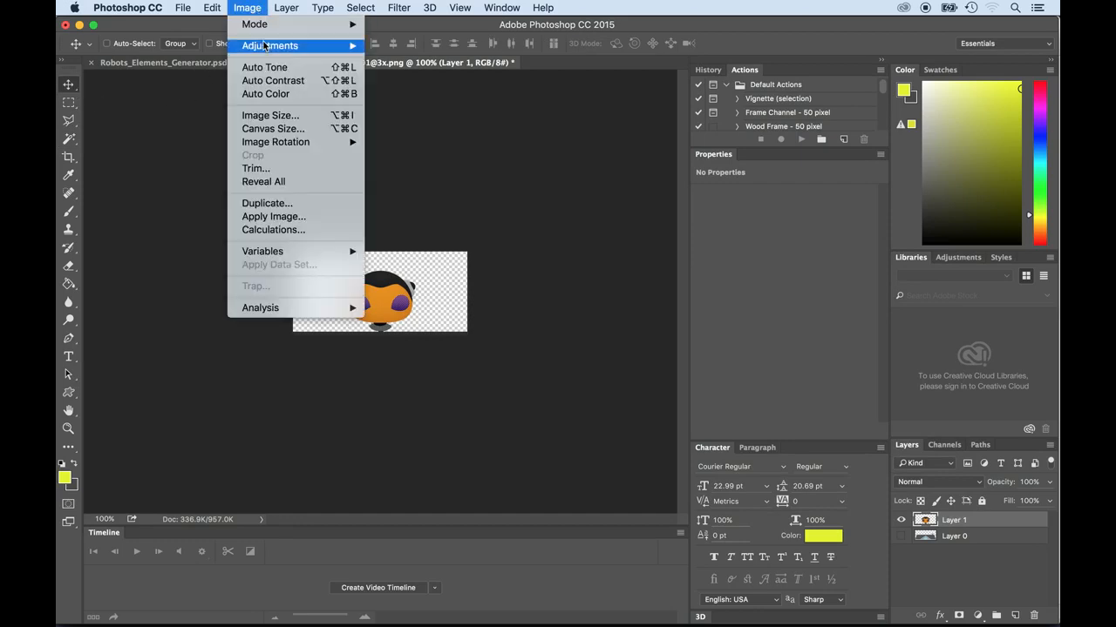
pyautogui.moveTo(269, 45)
pyautogui.click(414, 344)
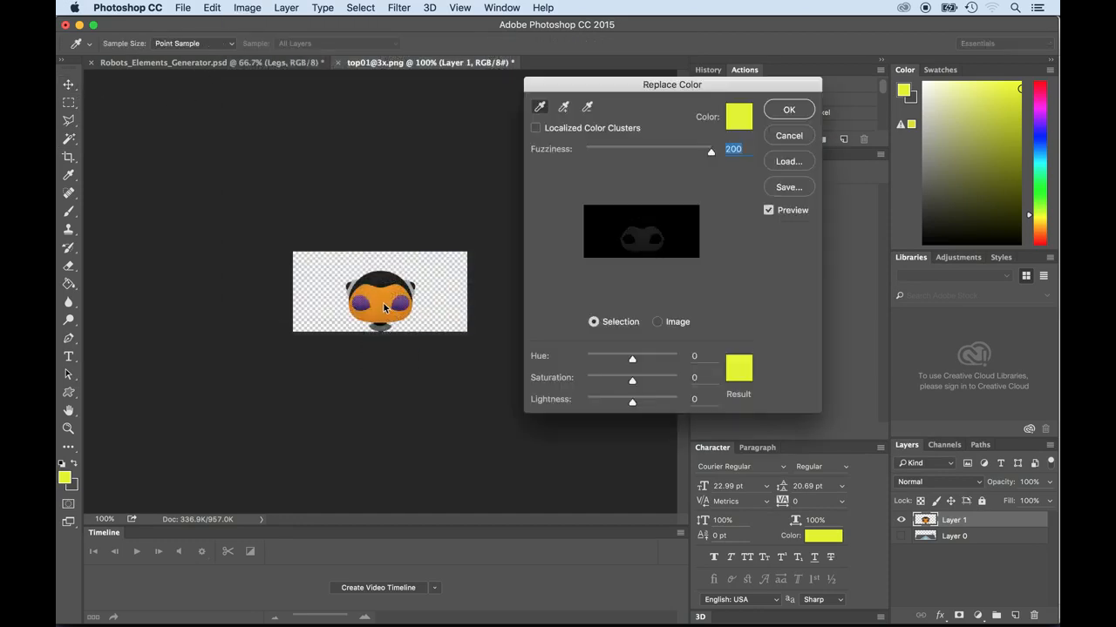
pyautogui.click(386, 298)
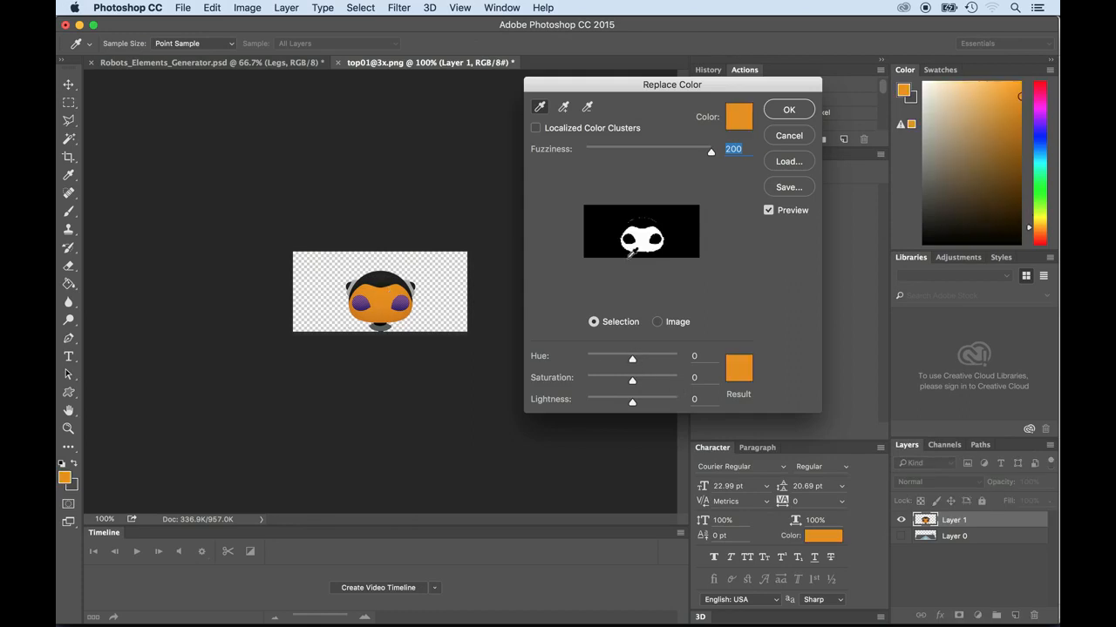
pyautogui.moveTo(632, 358); pyautogui.dragTo(666, 359)
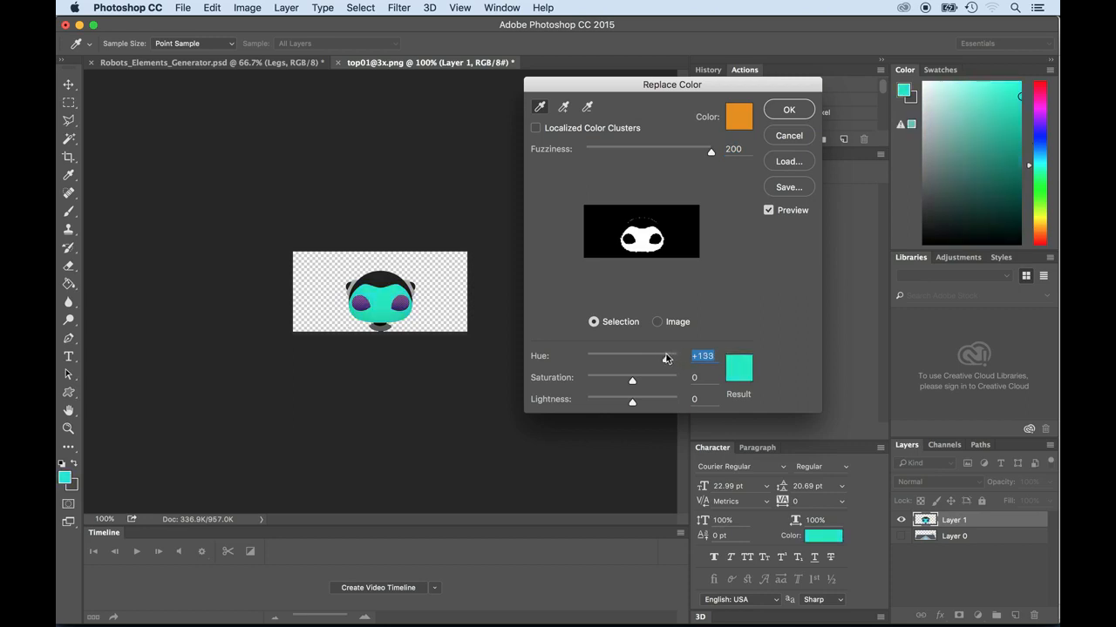
pyautogui.click(789, 110)
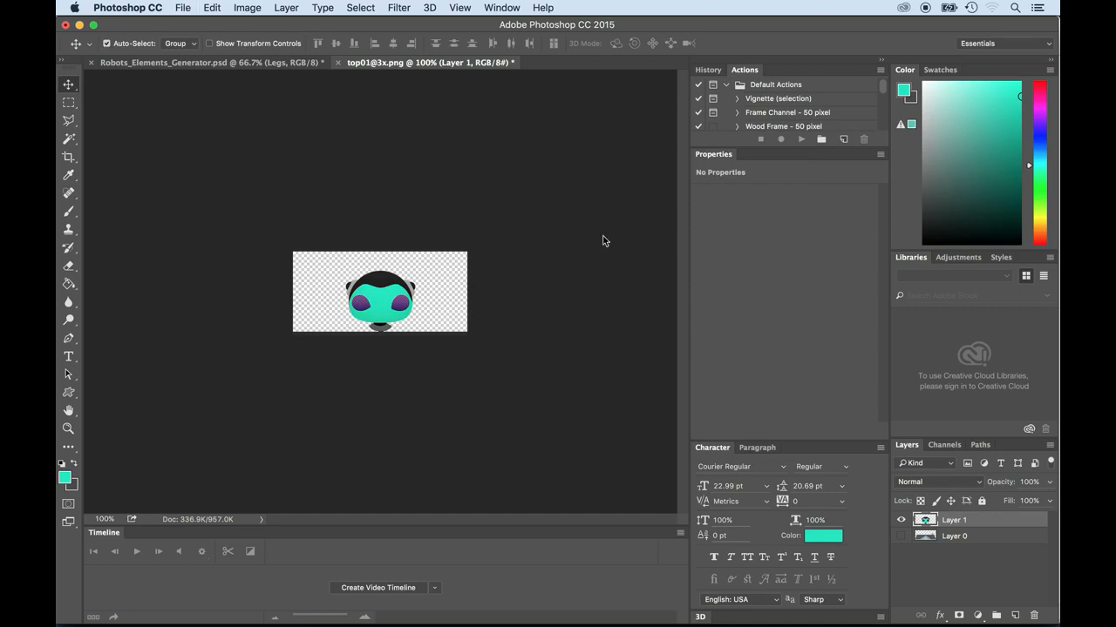
pyautogui.press('super+alt+shift+s')
pyautogui.press('Return')
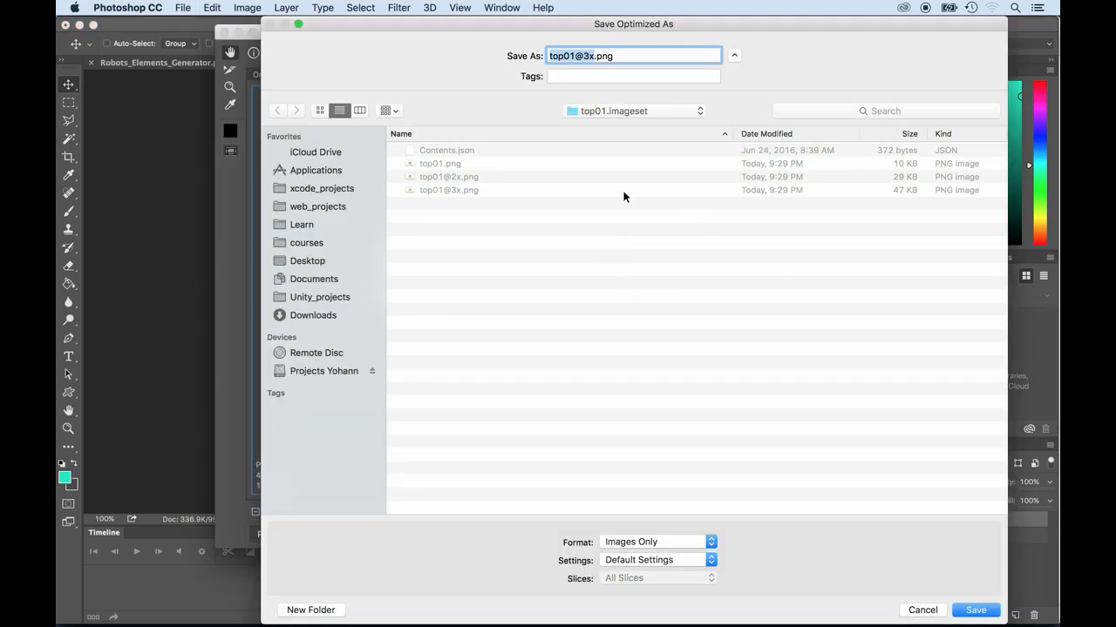
pyautogui.click(586, 112)
pyautogui.click(584, 126)
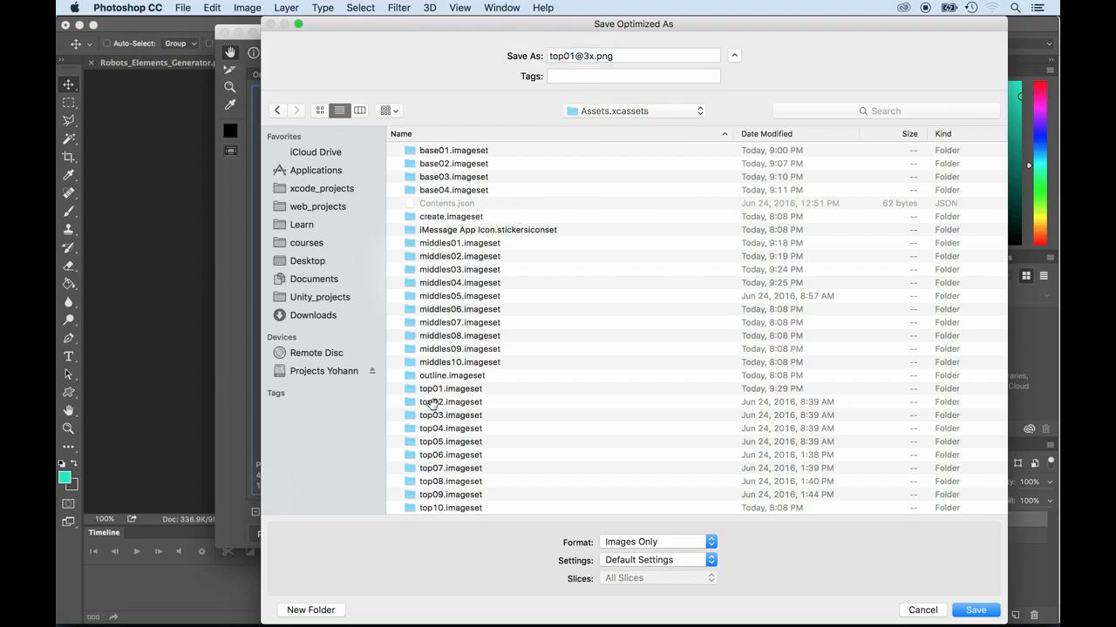
pyautogui.doubleClick(432, 403)
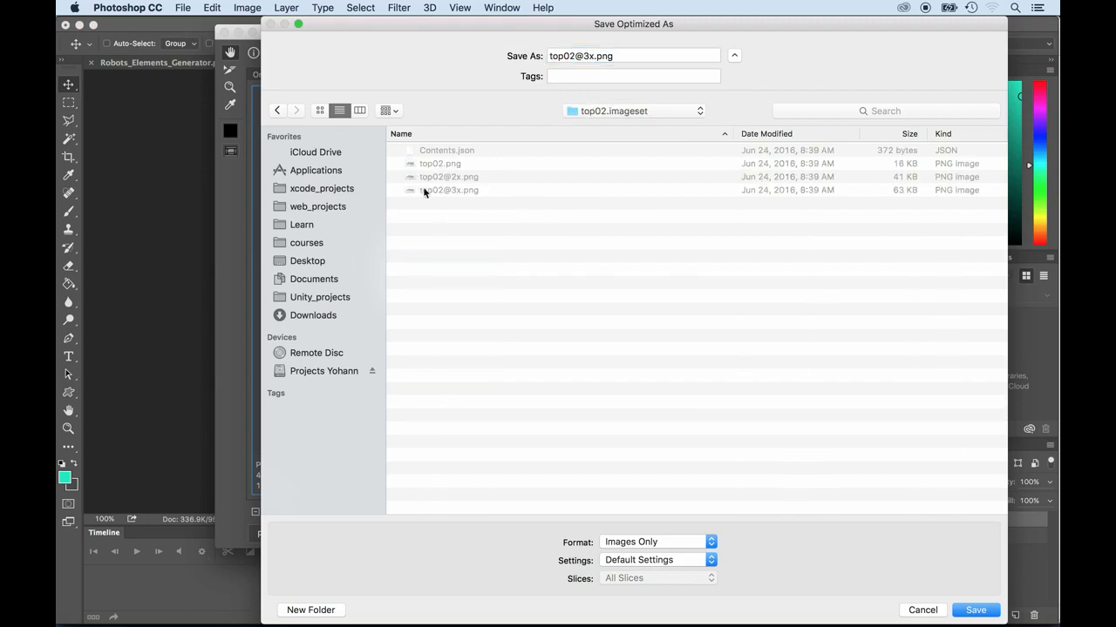
pyautogui.click(967, 610)
pyautogui.click(728, 353)
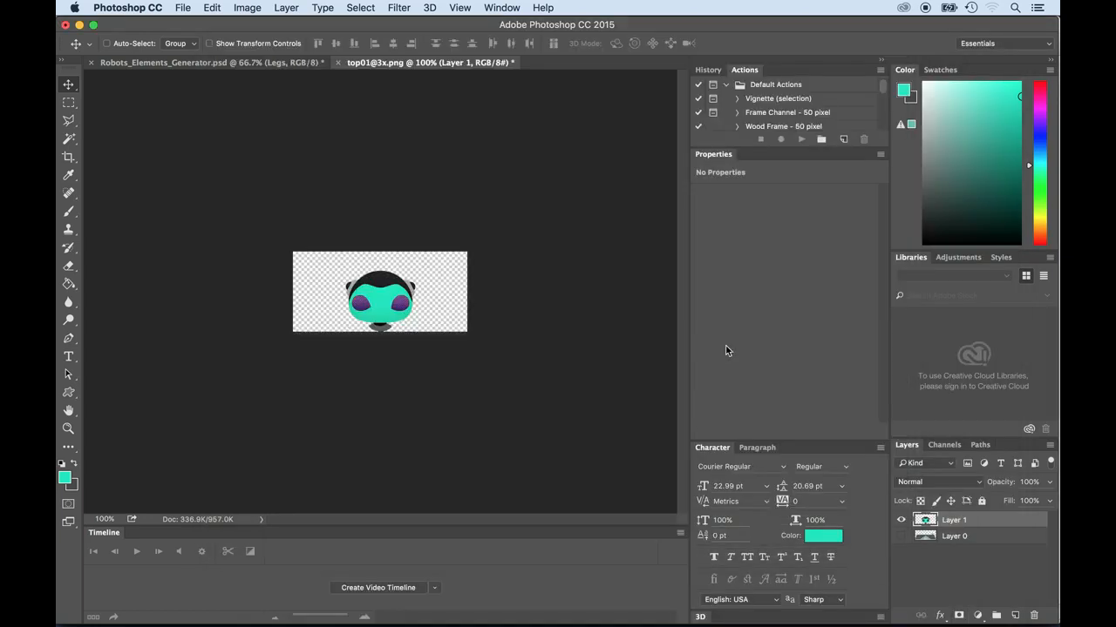
pyautogui.press('alt+shift+super+s')
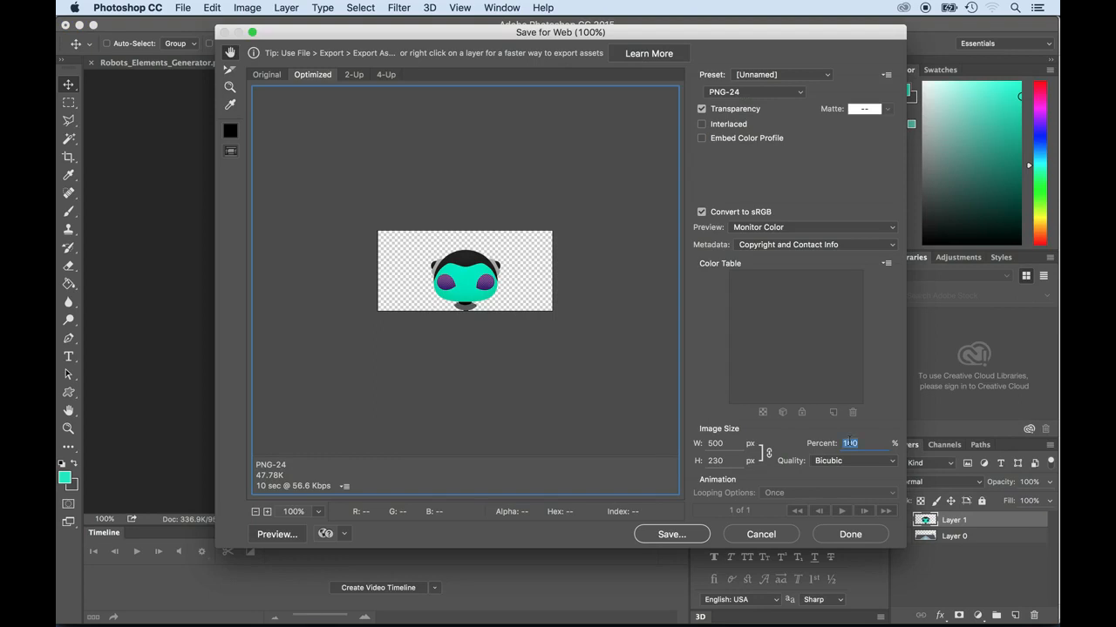
pyautogui.write('67')
pyautogui.press('Return')
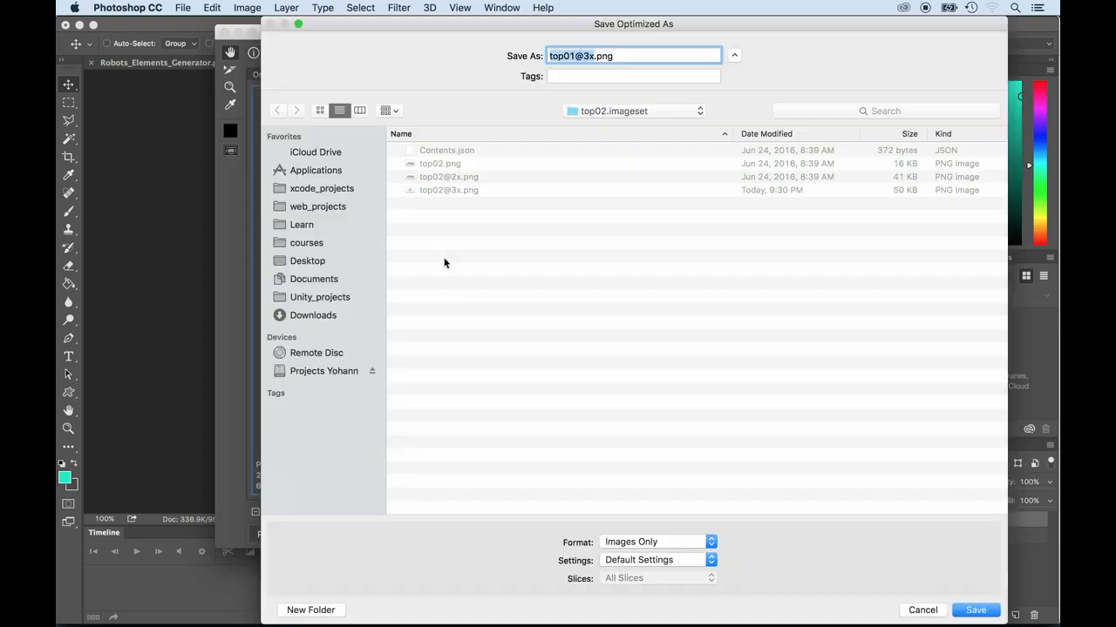
pyautogui.click(437, 176)
pyautogui.press('Return')
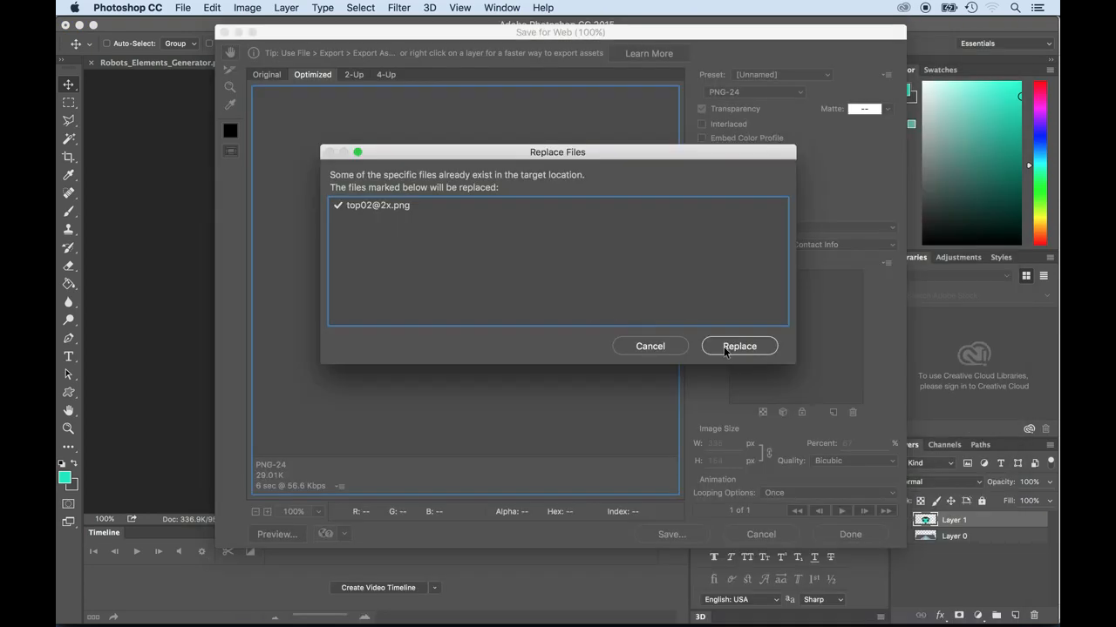
pyautogui.click(739, 347)
# Export the turquoise head for web at 33 percent, replacing top02.png in top02.imageset
pyautogui.press('super+alt+shift+s')
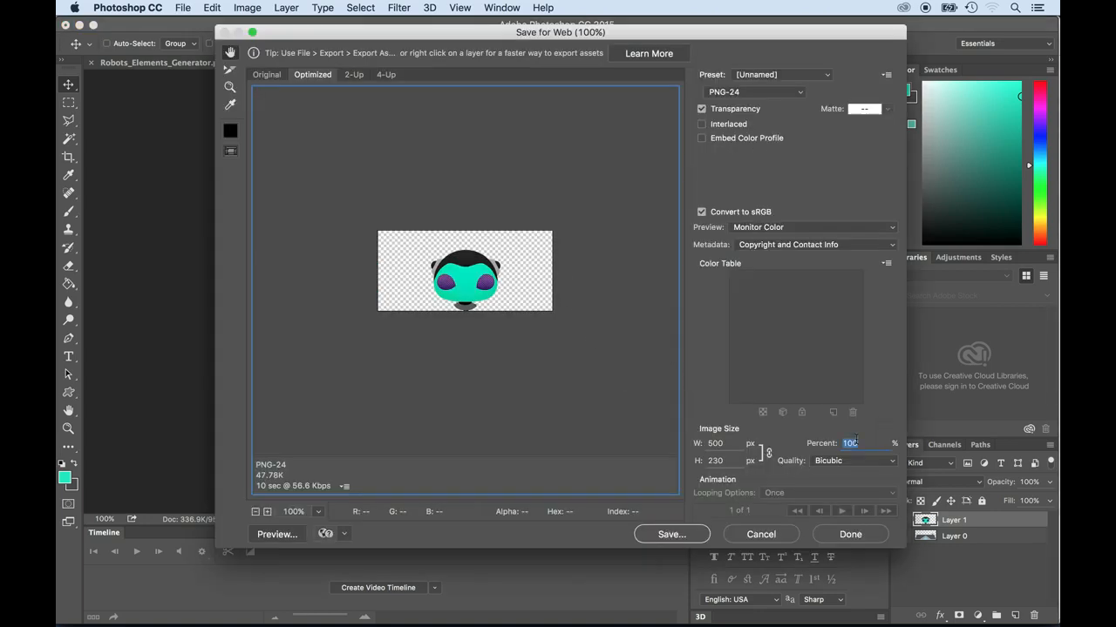
pyautogui.write('33')
pyautogui.press('Return')
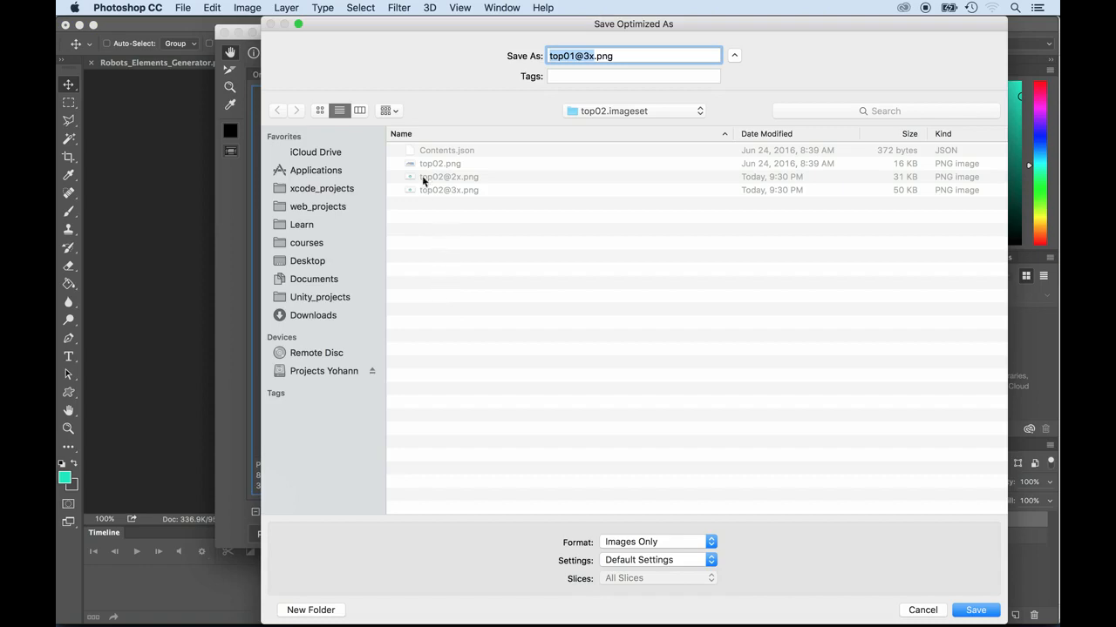
pyautogui.click(423, 164)
pyautogui.press('Return')
pyautogui.press('Return')
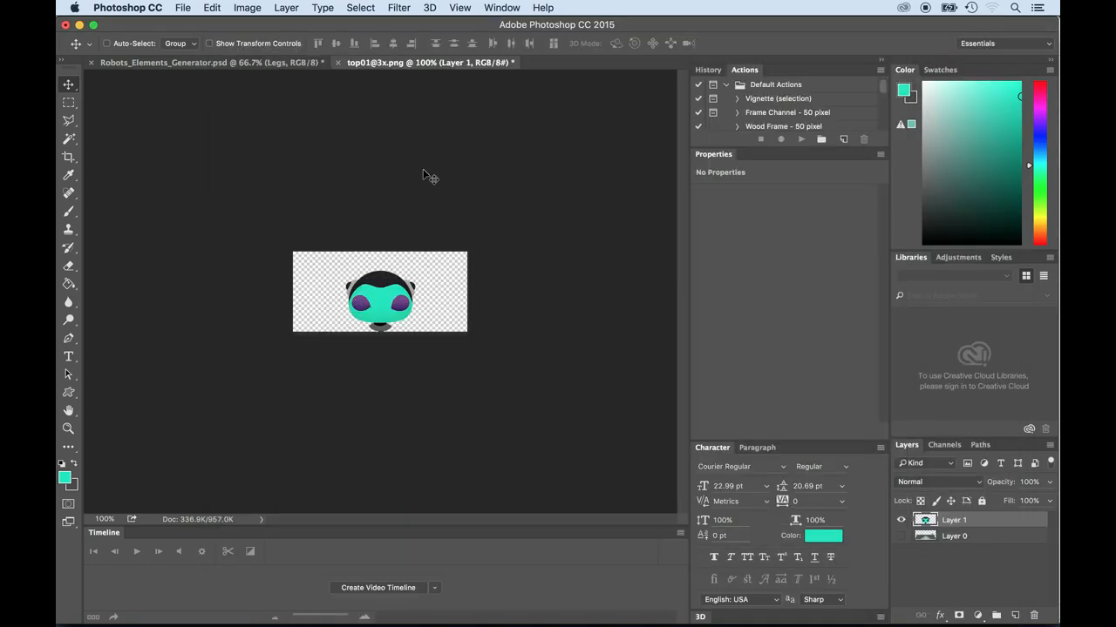
# Switch to Xcode, clean the MessageStickersCoop build, and show the top02 image set in Assets.xcassets
pyautogui.press('super+Tab')
pyautogui.press('super+Tab')
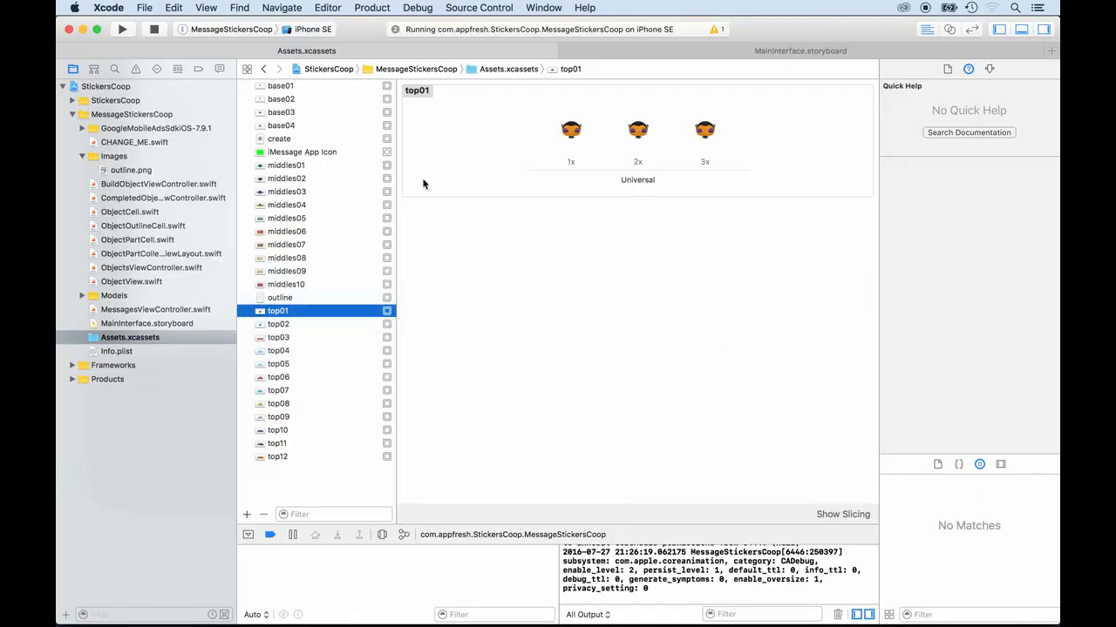
pyautogui.press('shift+super+k')
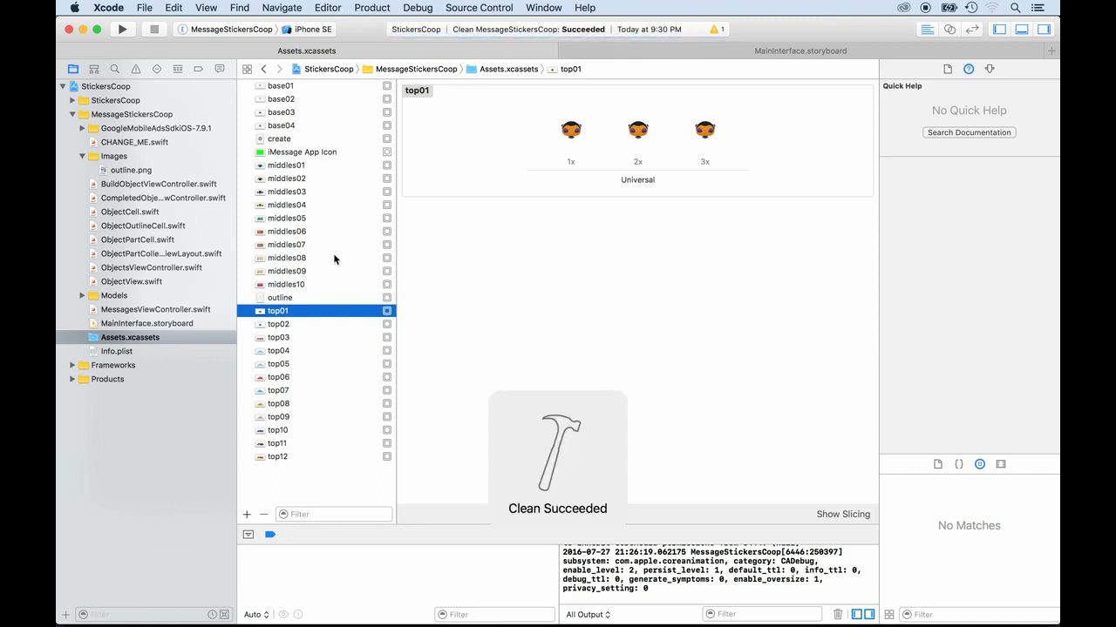
pyautogui.click(273, 323)
# Run MessageStickersCoop in Messages on the iPhone SE simulator and open the sticker app in the conversation
pyautogui.press('super+r')
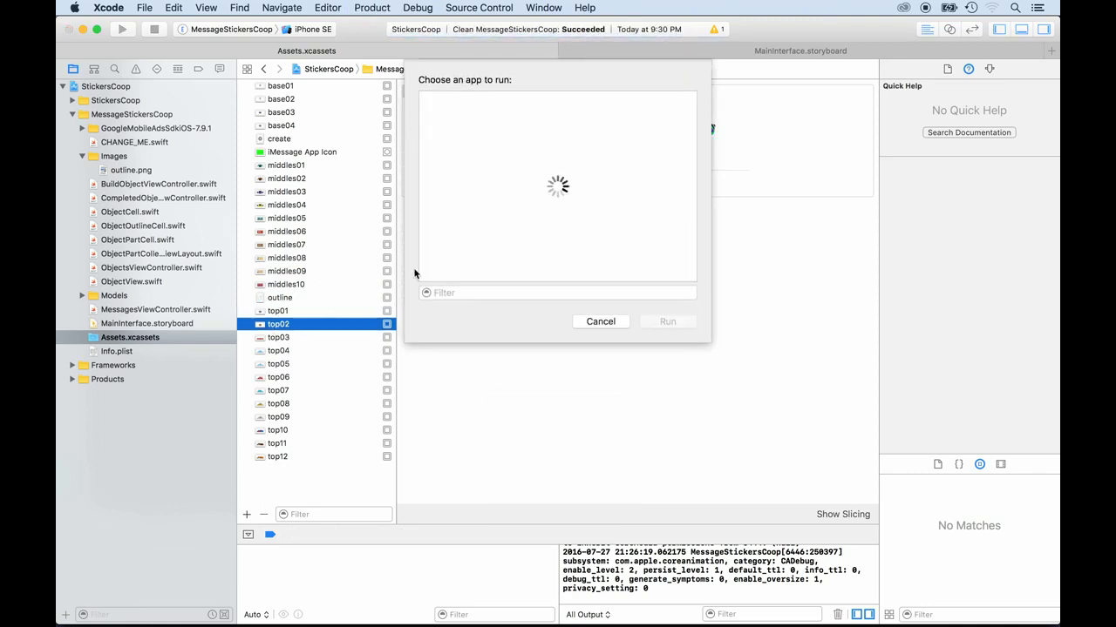
pyautogui.click(662, 322)
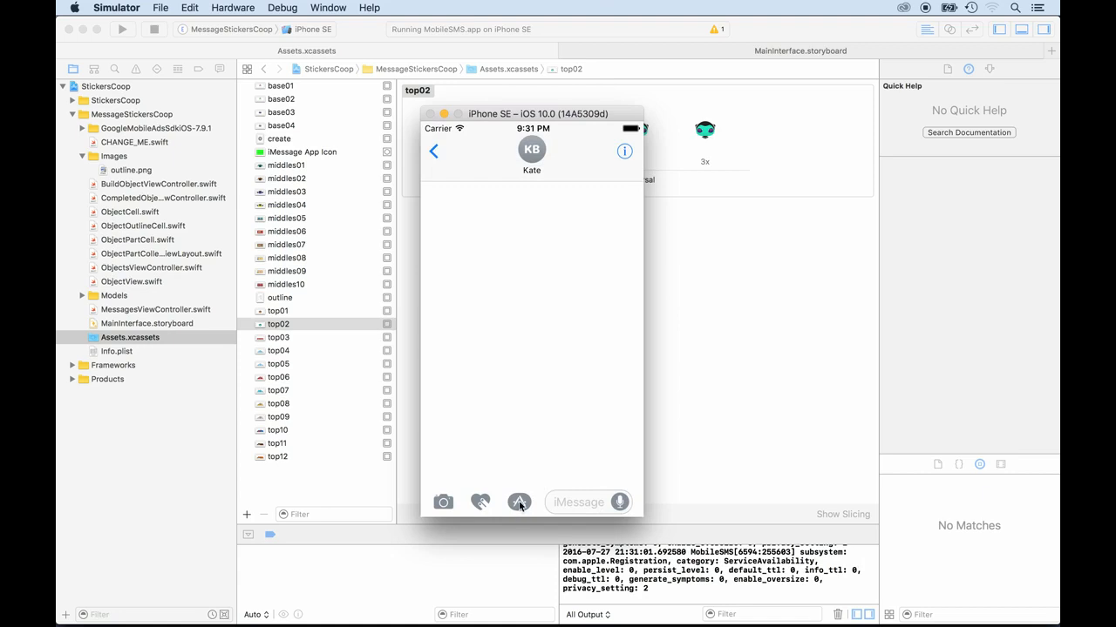
pyautogui.click(519, 503)
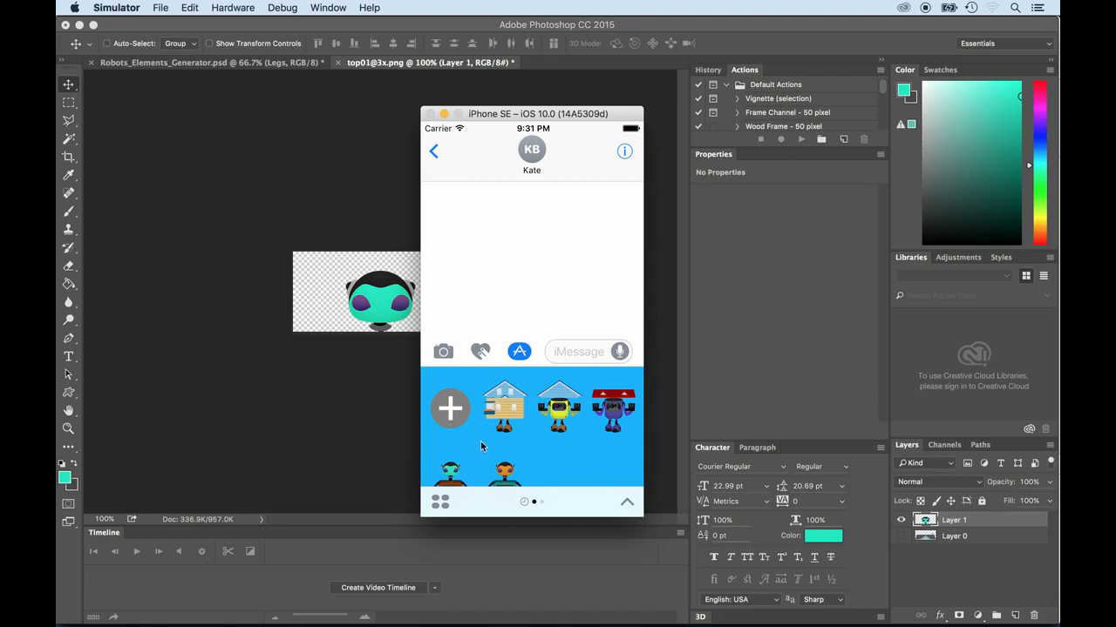
# Create a new sticker with the brown robot feet as its base and send it in the conversation
pyautogui.scroll(-2, 484, 446)
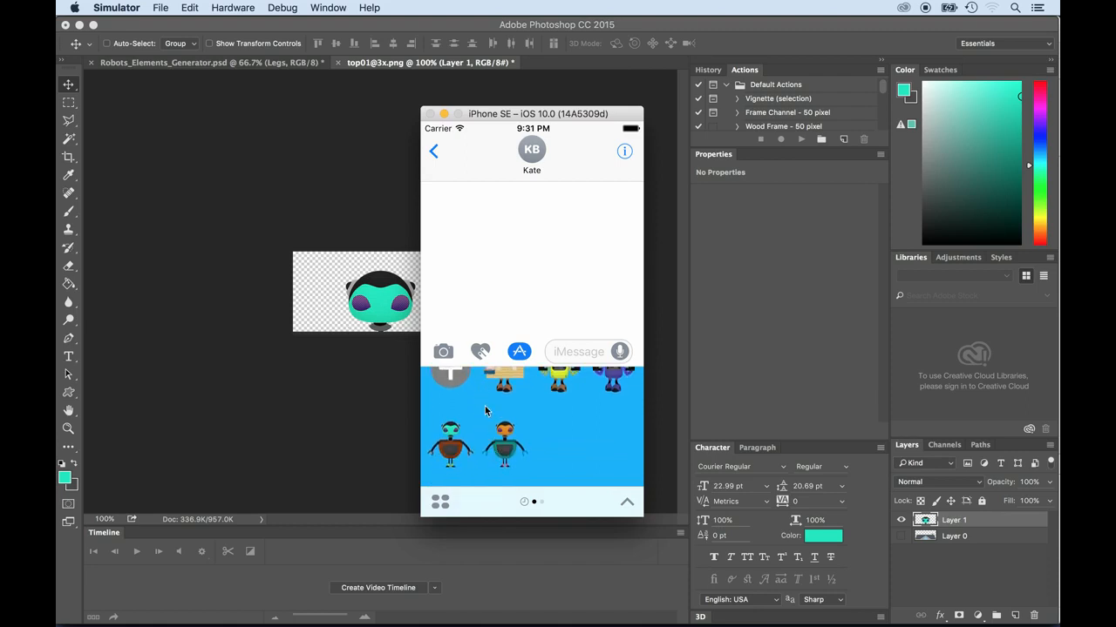
pyautogui.scroll(2, 484, 410)
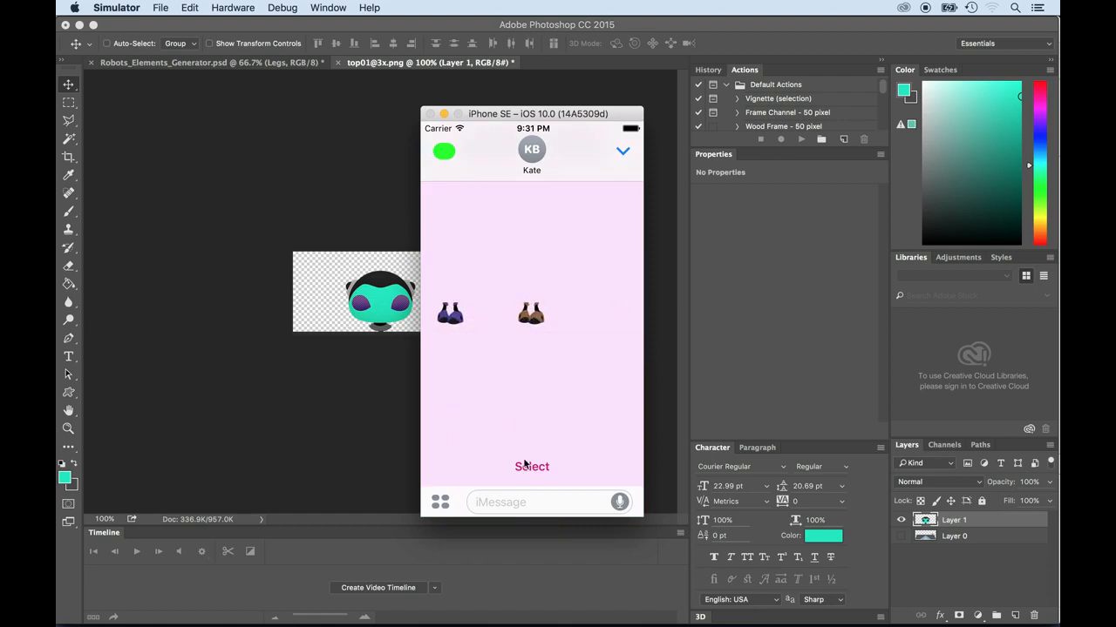
pyautogui.click(526, 466)
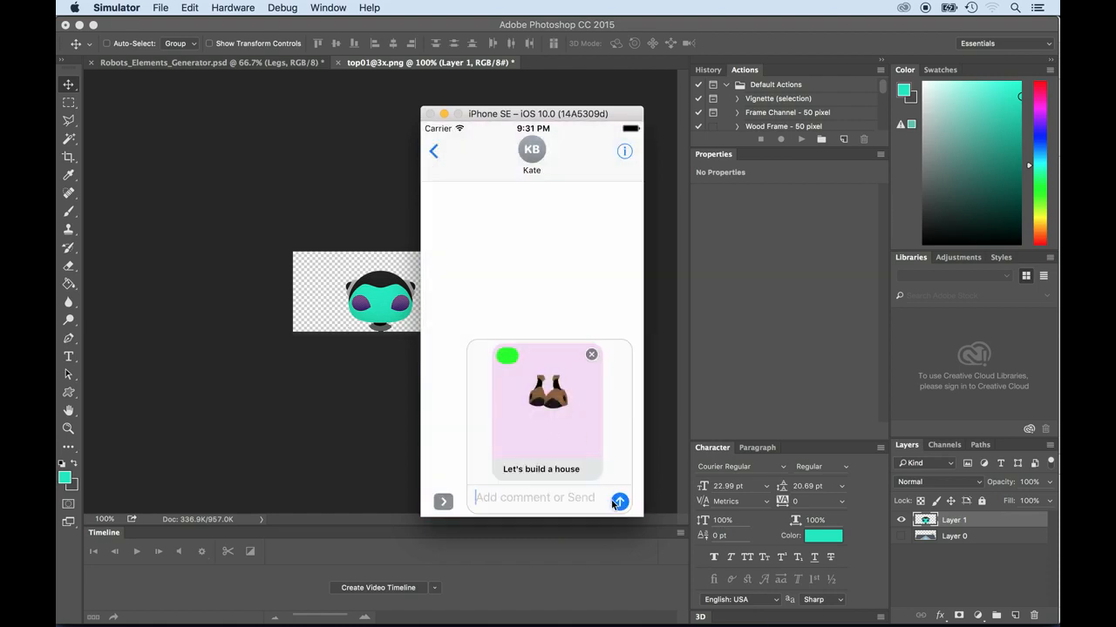
pyautogui.click(616, 502)
# Open the sent feet sticker, add the purple robot torso as the second floor, and send it
pyautogui.click(559, 320)
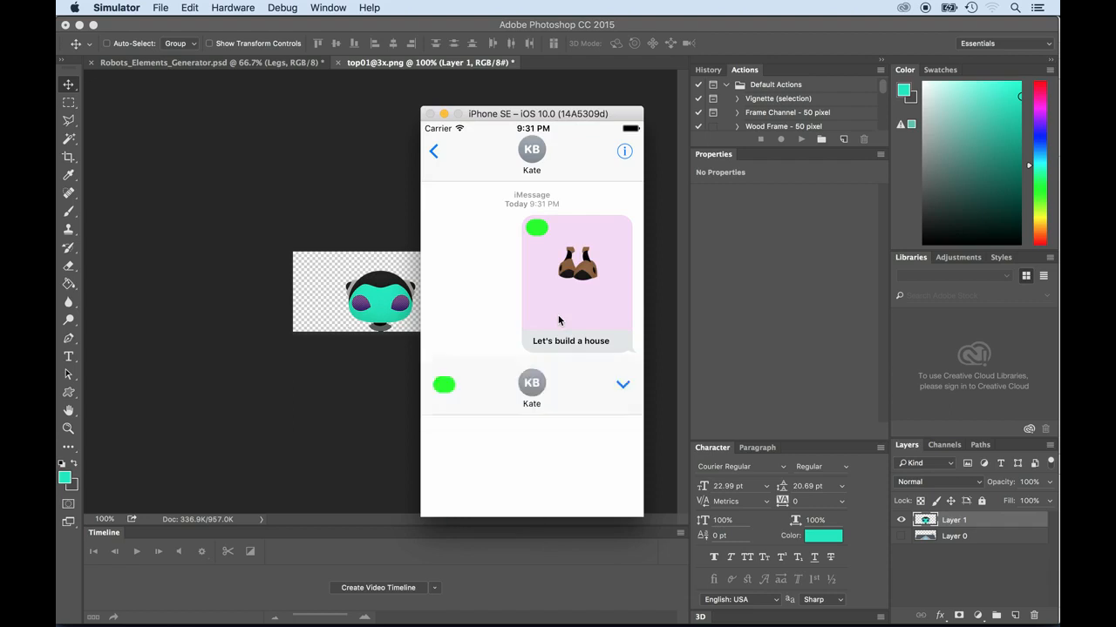
pyautogui.moveTo(531, 314); pyautogui.dragTo(433, 319)
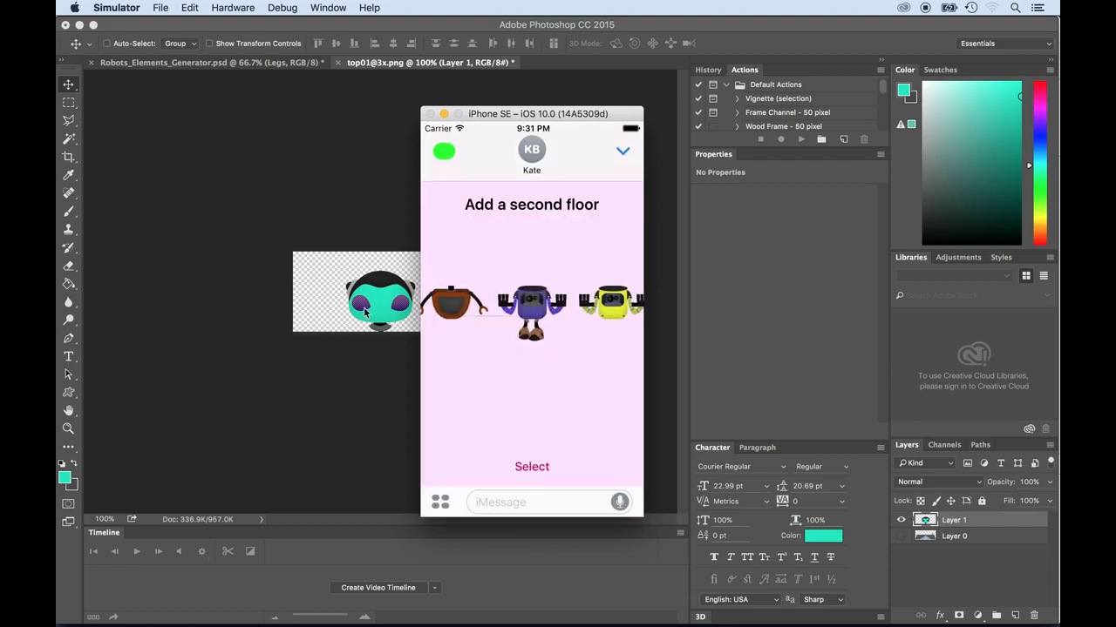
pyautogui.click(521, 467)
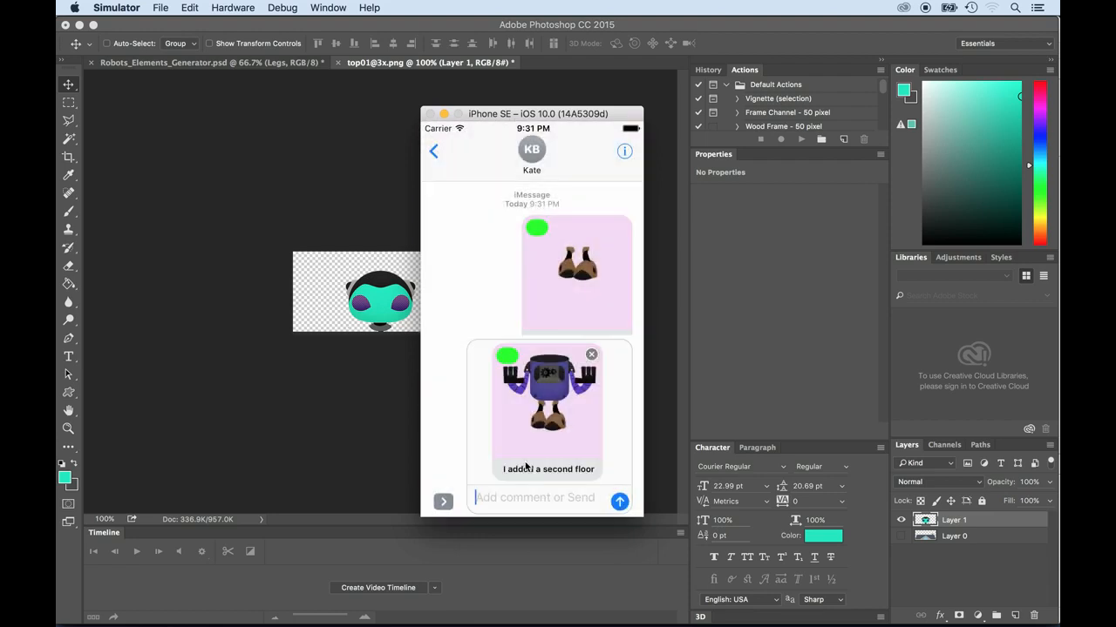
pyautogui.click(619, 502)
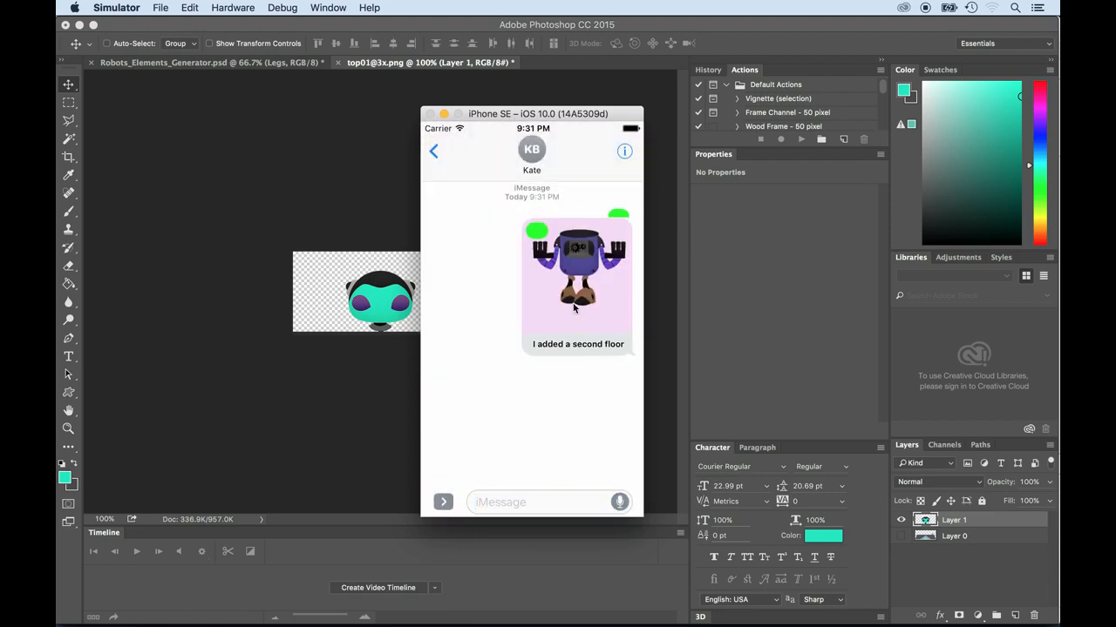
# Add the turquoise robot head as the sent sticker's roof and send it, checking the finished robot in the other contact's conversation
pyautogui.click(575, 307)
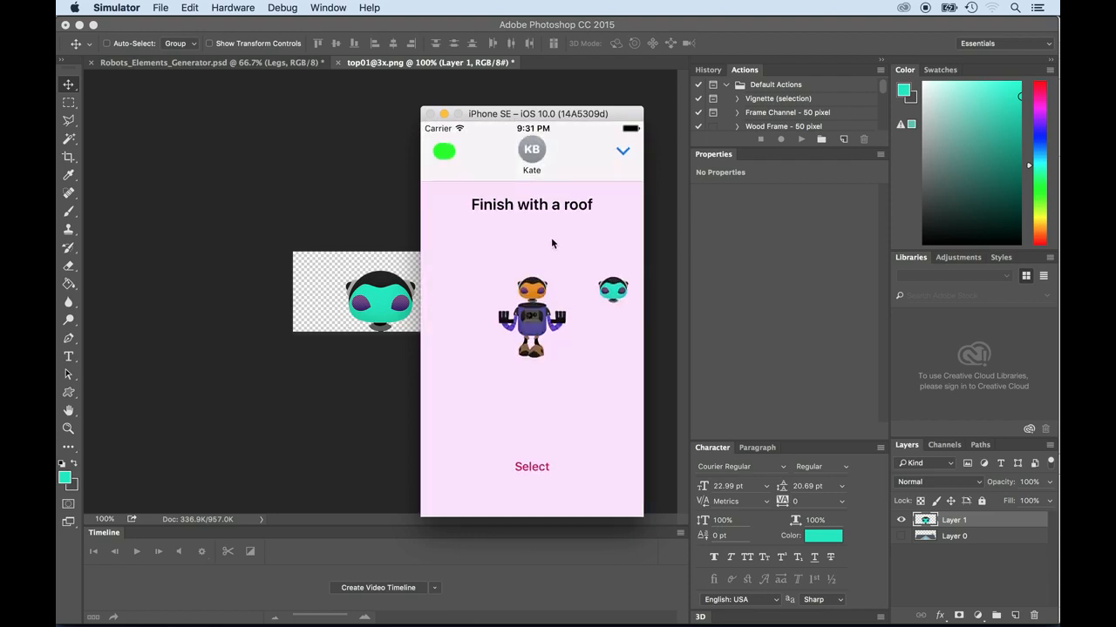
pyautogui.moveTo(601, 292); pyautogui.dragTo(518, 294)
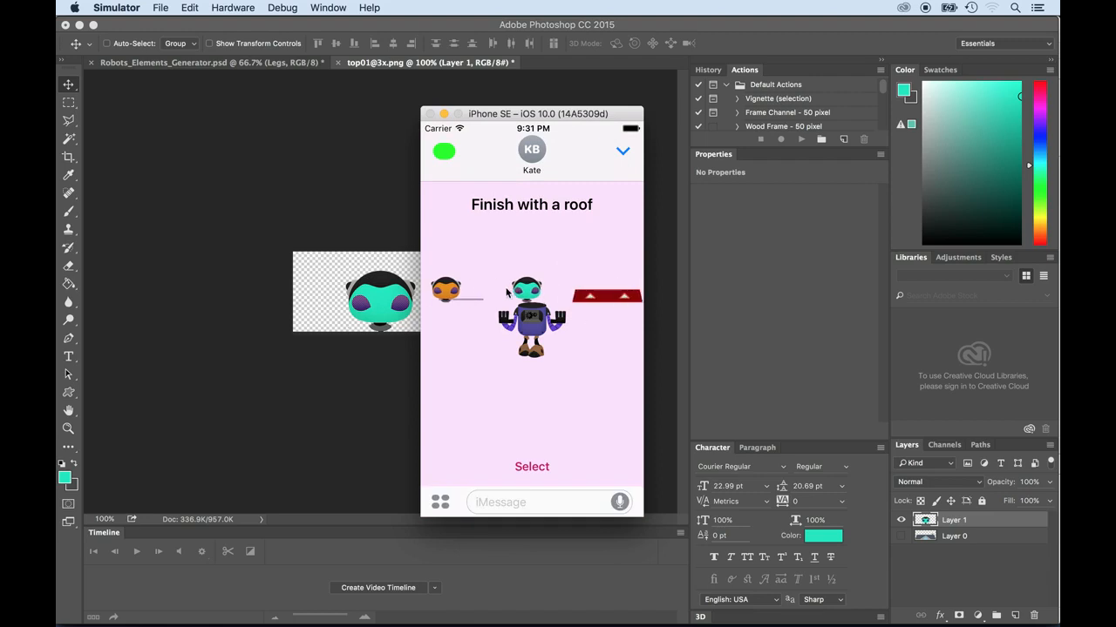
pyautogui.click(542, 467)
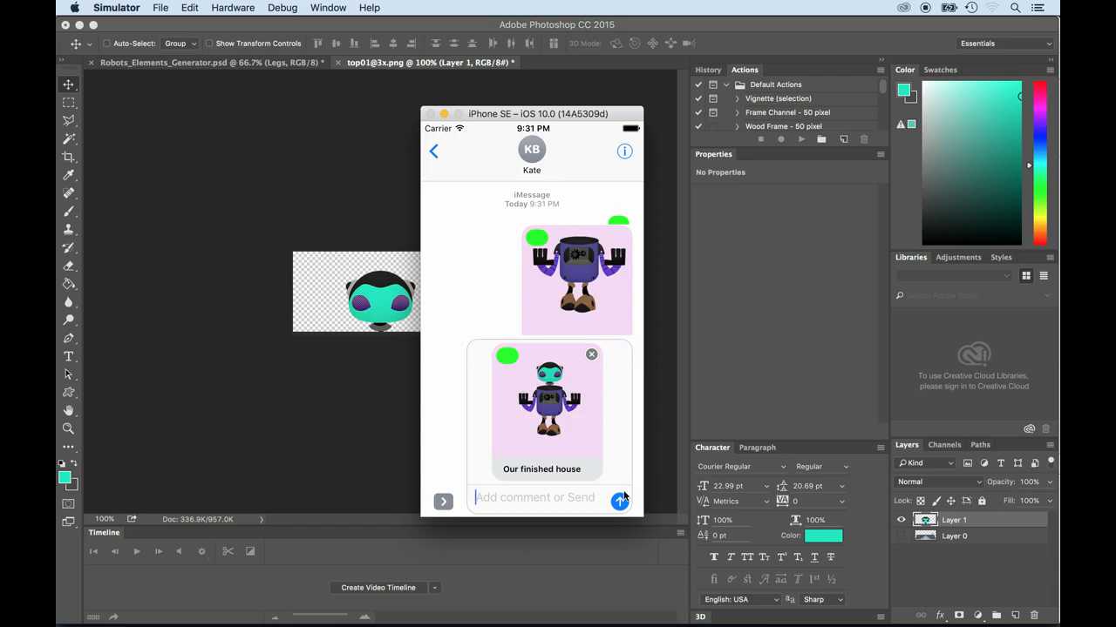
pyautogui.click(618, 502)
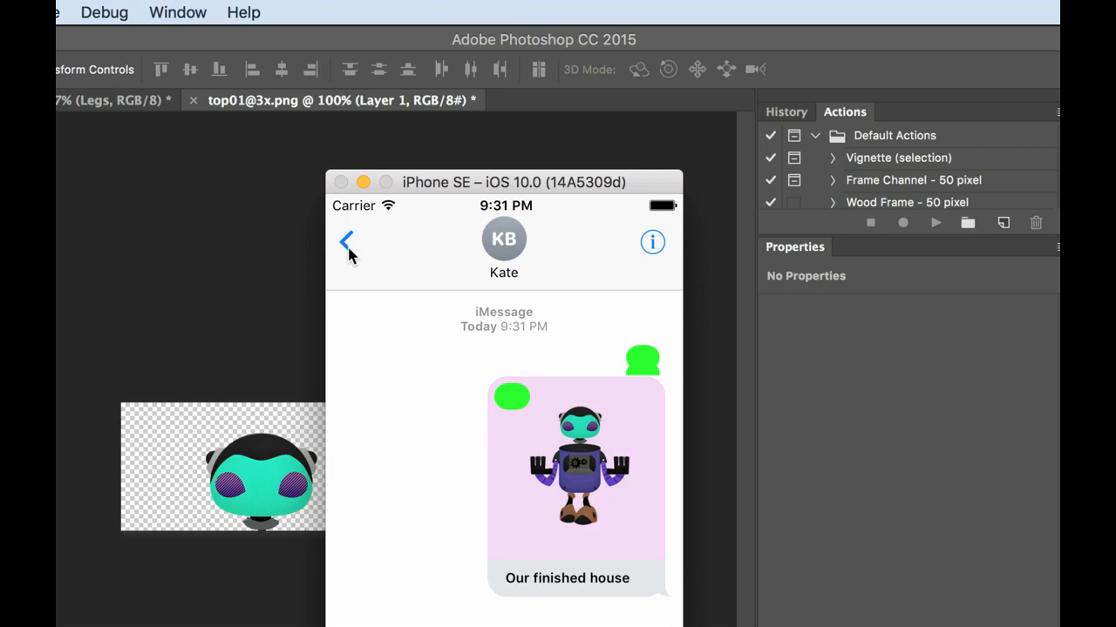
pyautogui.click(346, 242)
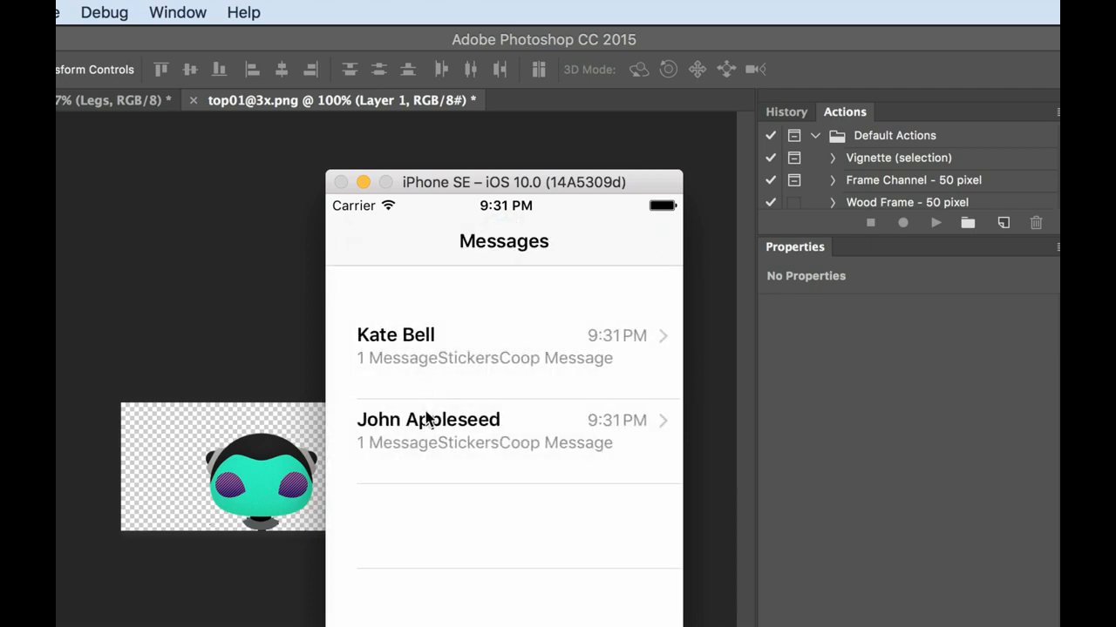
pyautogui.click(427, 415)
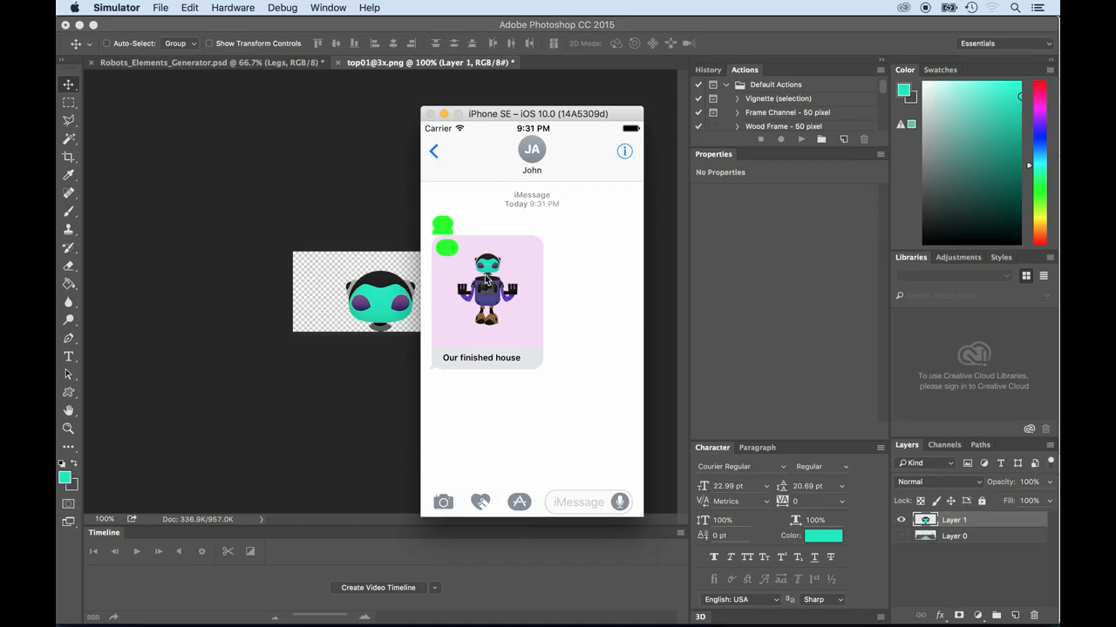
# Switch to Xcode and view the top03 and top05 roof image sets in Assets.xcassets
pyautogui.press('super+Tab')
pyautogui.press('super+Tab')
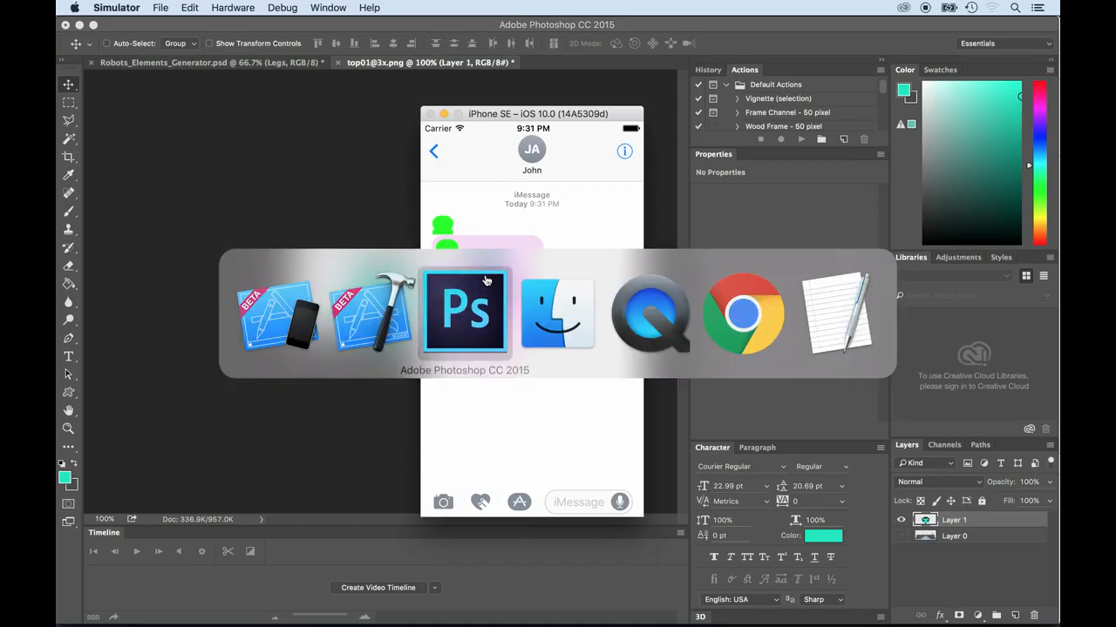
pyautogui.press('super+Tab')
pyautogui.press('super+Tab')
pyautogui.press('super+Tab')
pyautogui.press('super+Tab')
pyautogui.press('super+Tab')
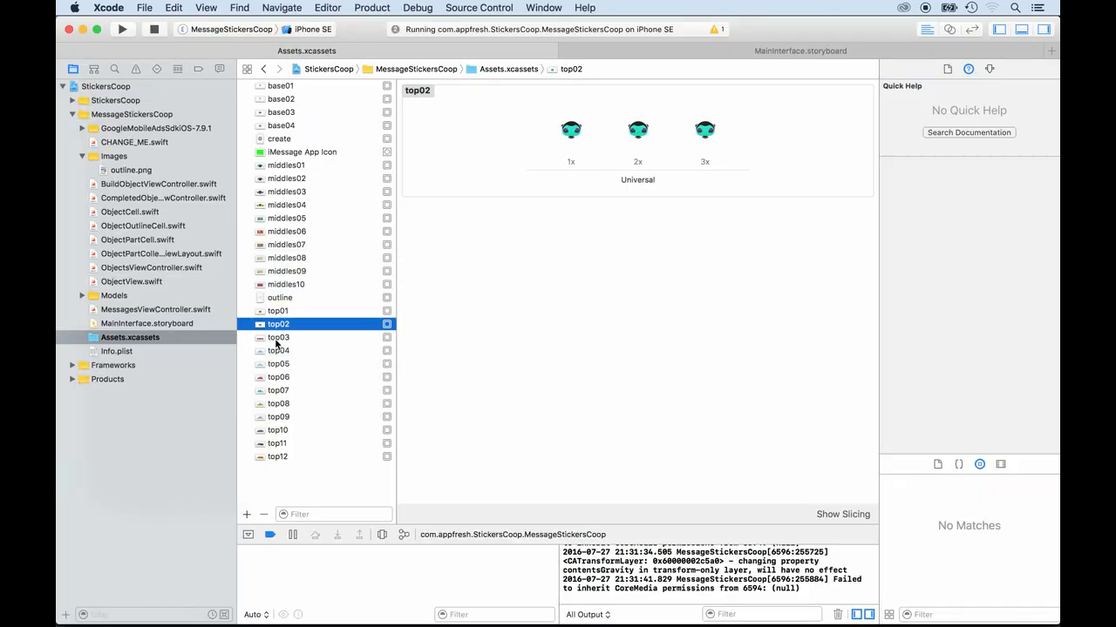
pyautogui.click(277, 340)
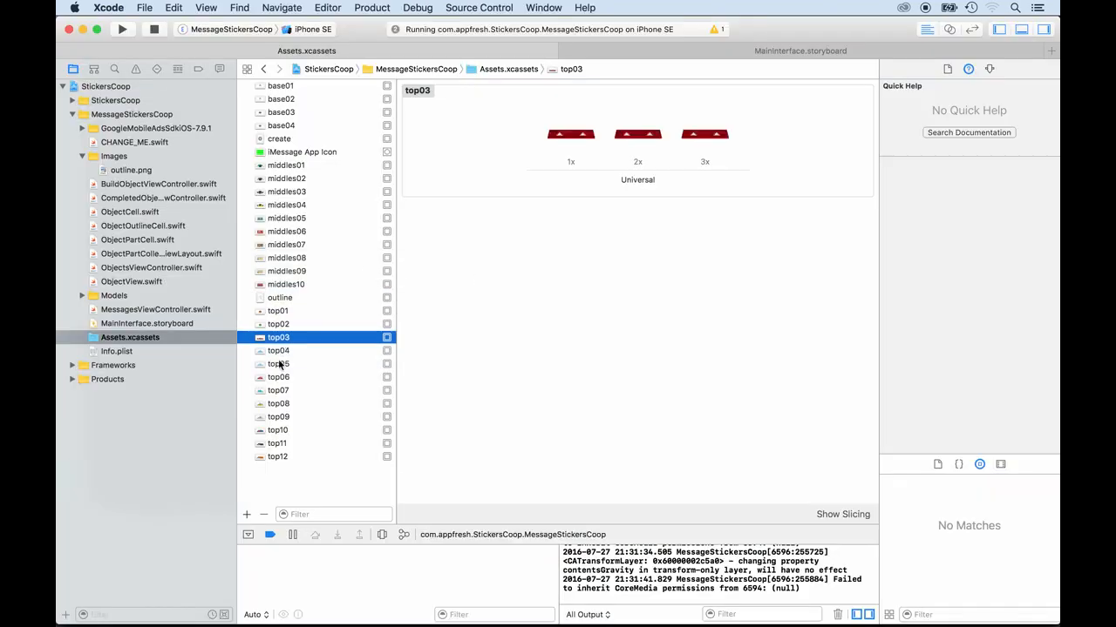
pyautogui.click(279, 367)
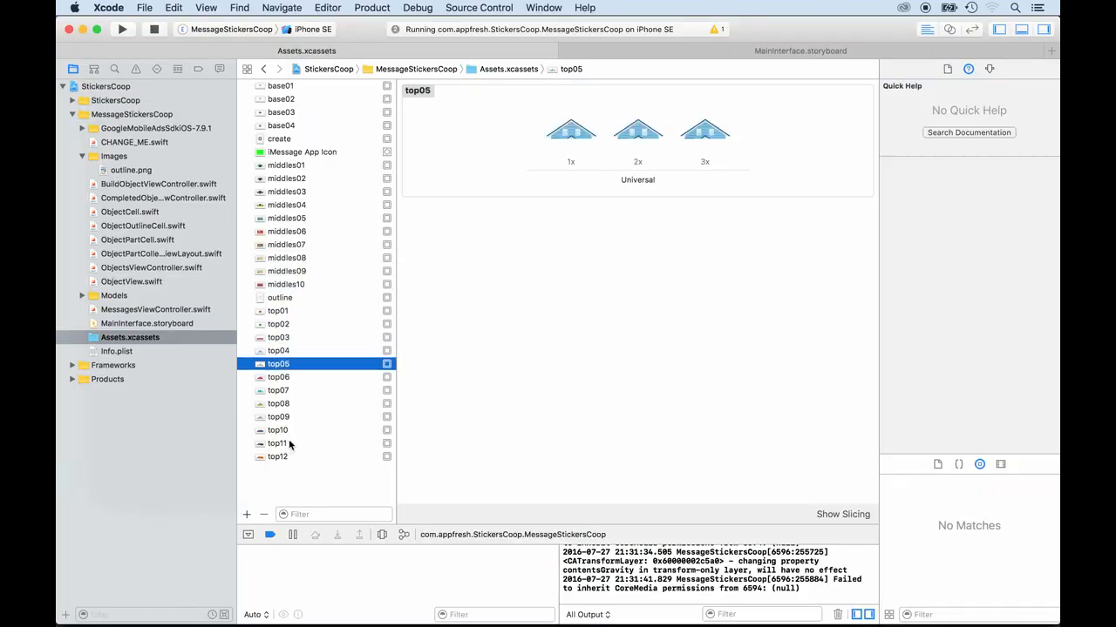